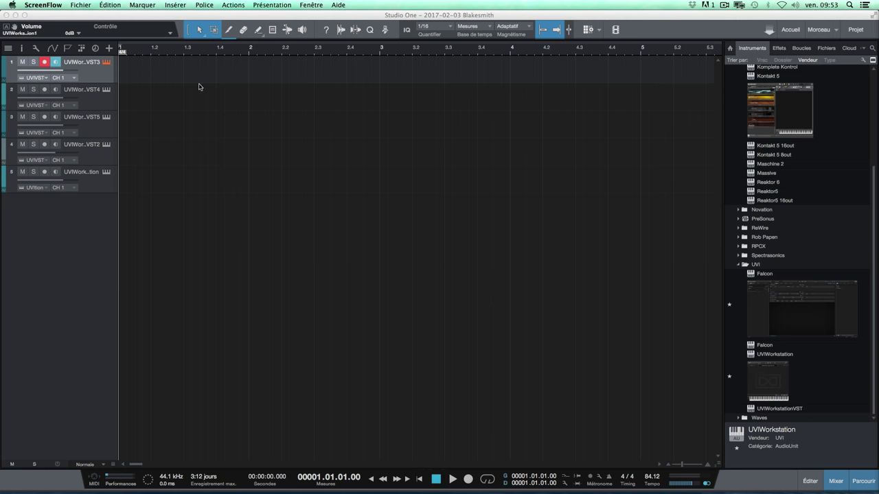
Step: Open the first track's UVIWorkstation instrument and switch it to the multi view
click(107, 77)
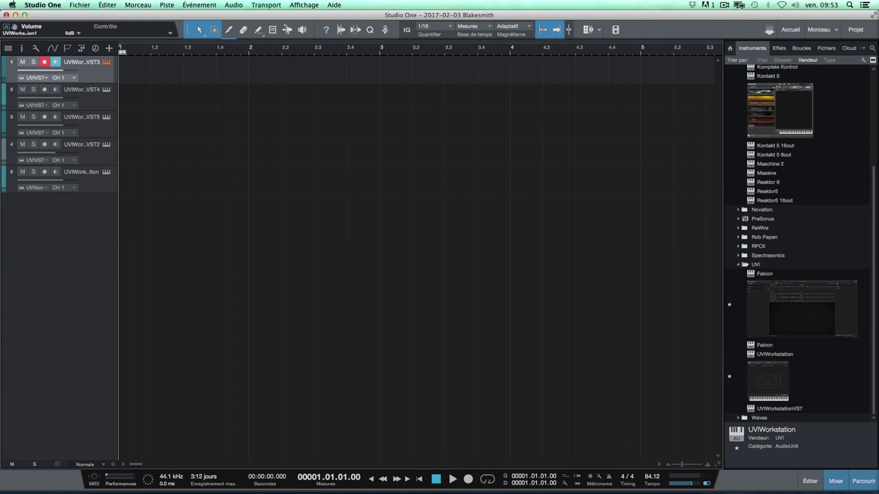
click(106, 61)
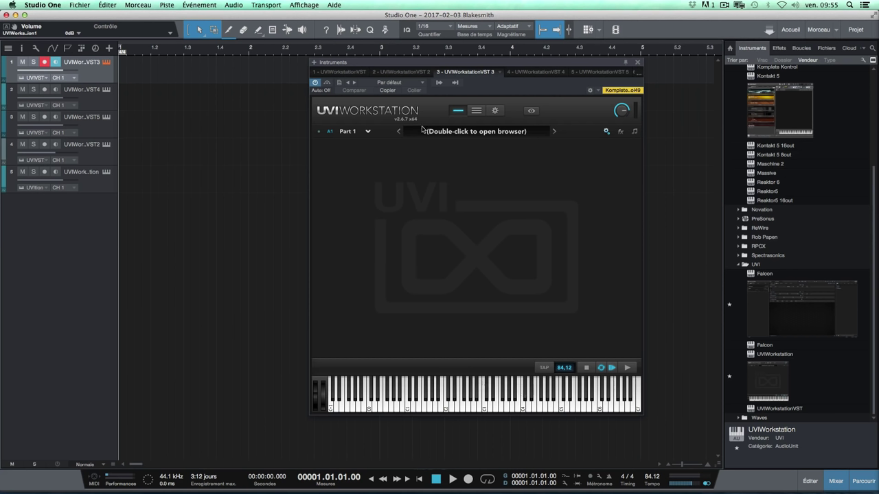
click(475, 111)
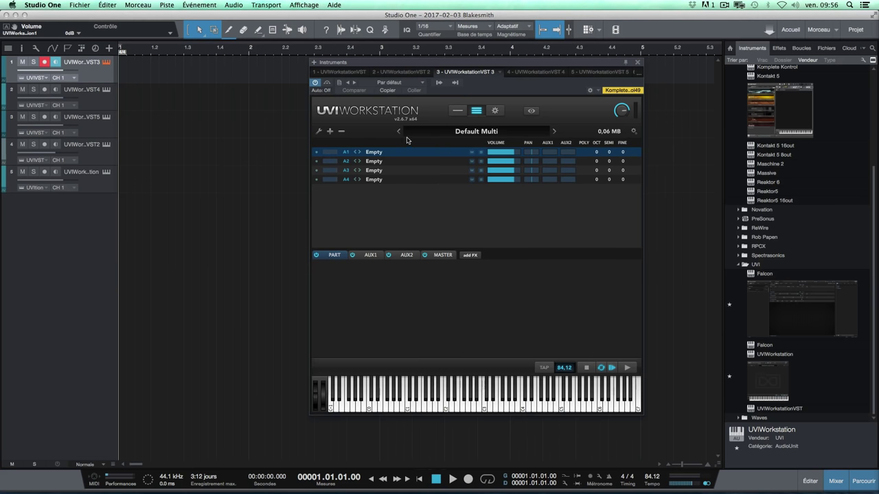
Step: Add an empty part to the multi, remove it again and check the multi's load, save and clear options
click(329, 132)
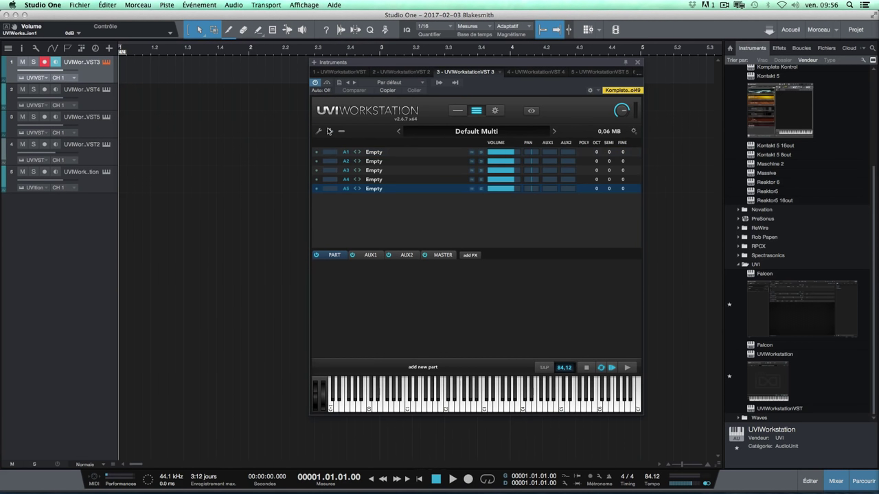
click(341, 131)
click(318, 131)
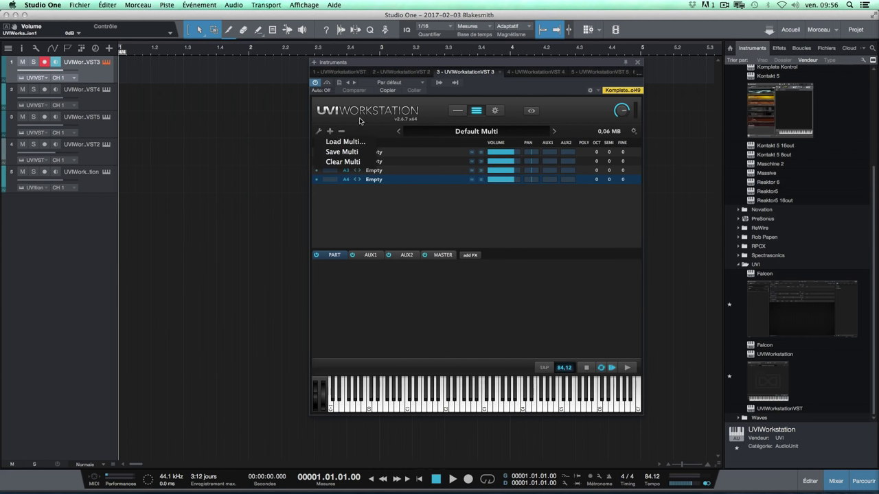
click(504, 101)
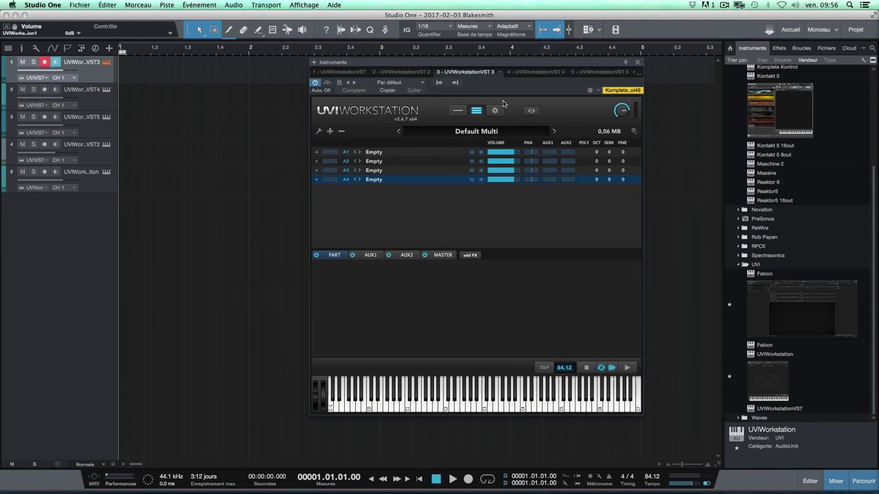
Step: Examine the General, Streaming and Sound Banks preferences of UVIWorkstation
click(494, 110)
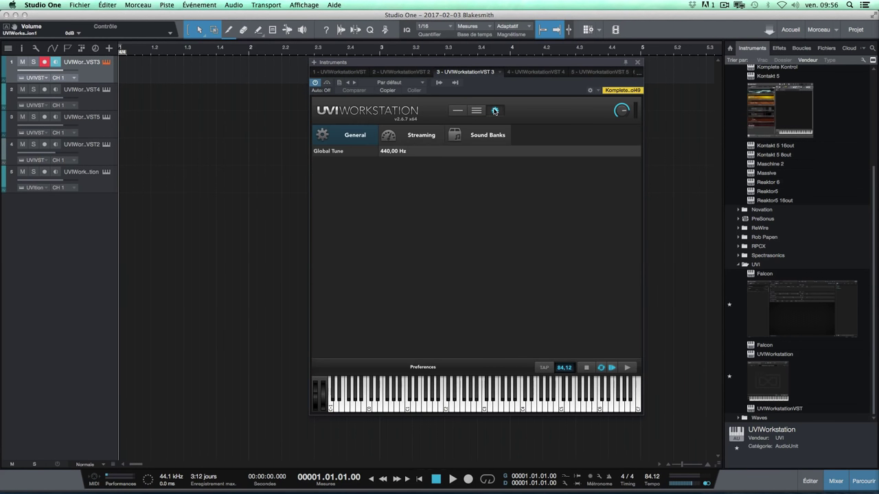
click(397, 143)
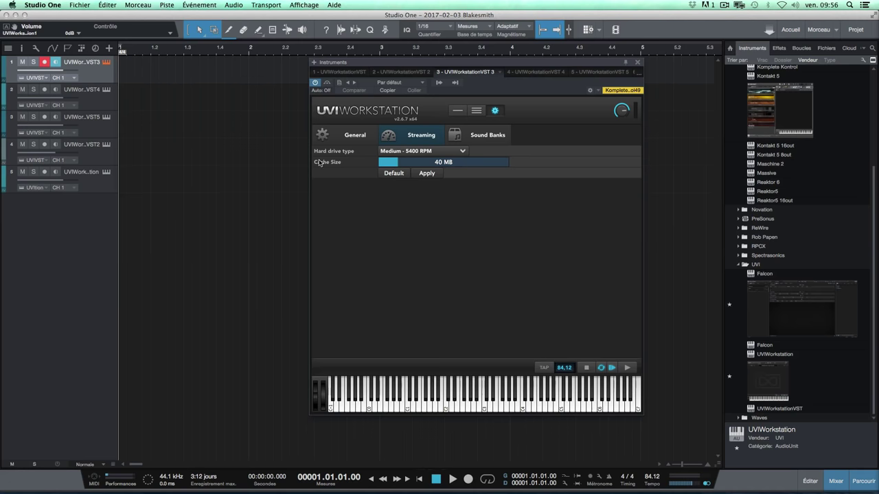
click(348, 137)
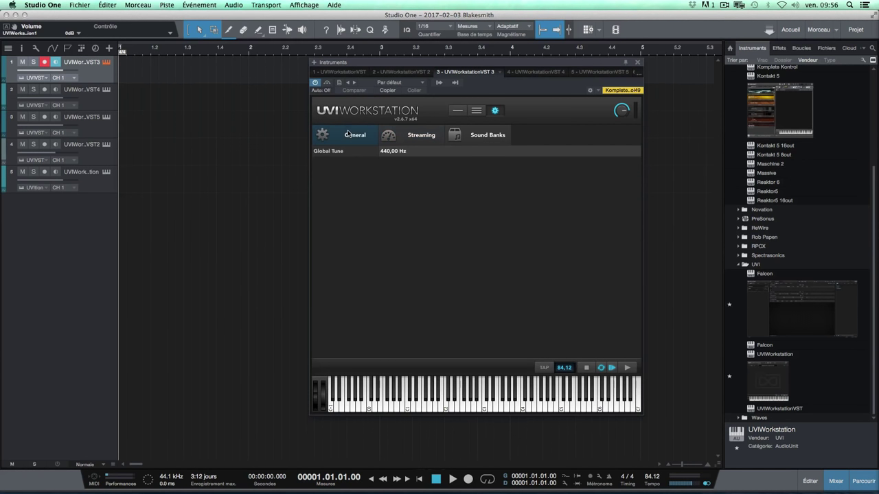
click(416, 137)
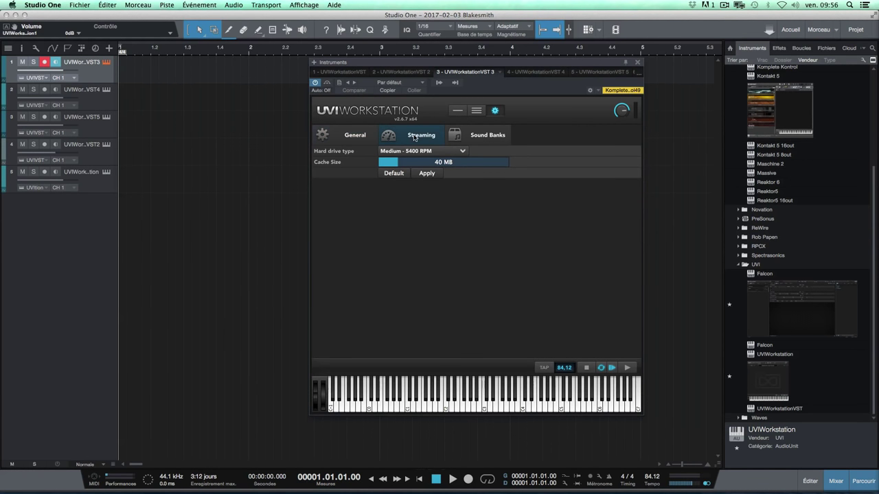
click(508, 134)
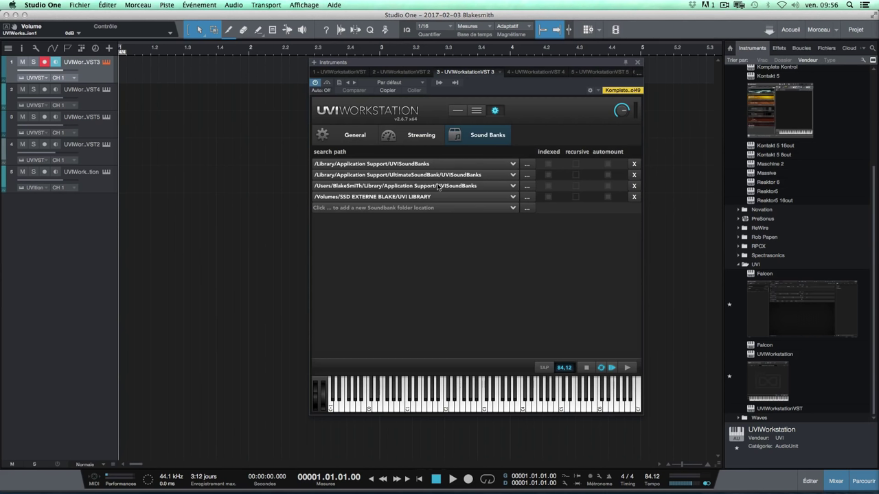
click(355, 136)
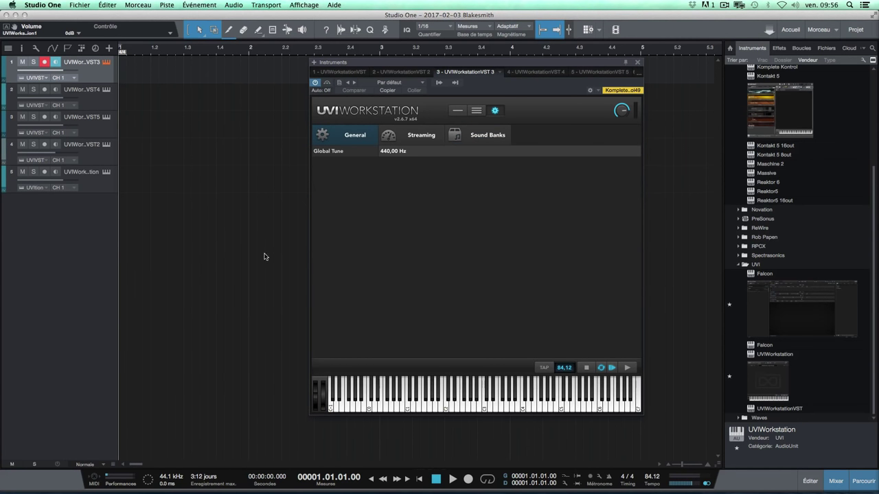
Step: Select part A1 in the multi list, show it in the single view and inspect its MIDI channel choices
click(474, 111)
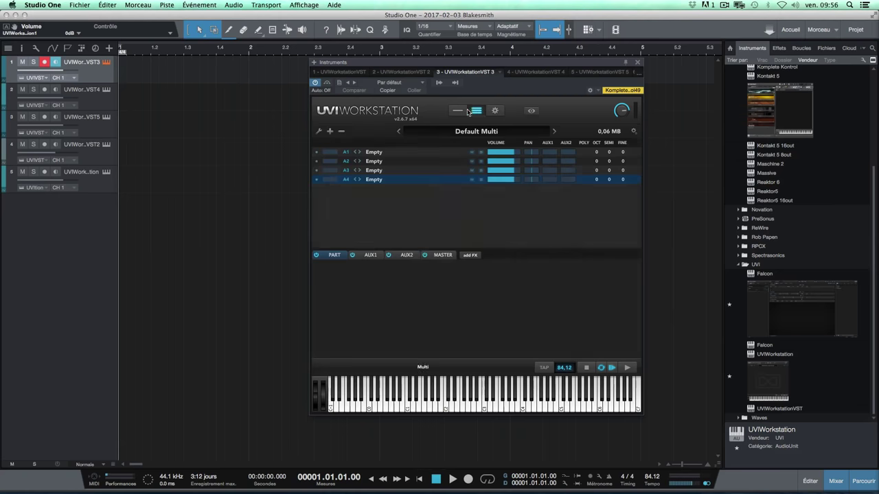
click(462, 111)
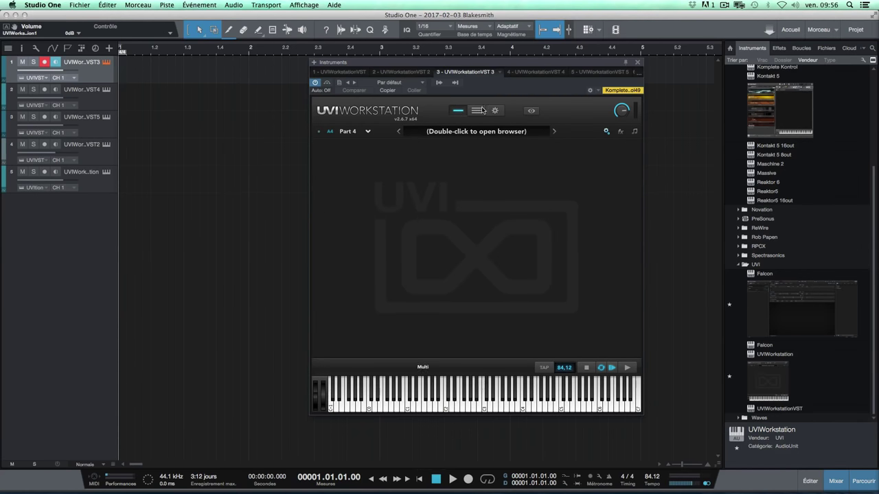
click(367, 131)
click(476, 109)
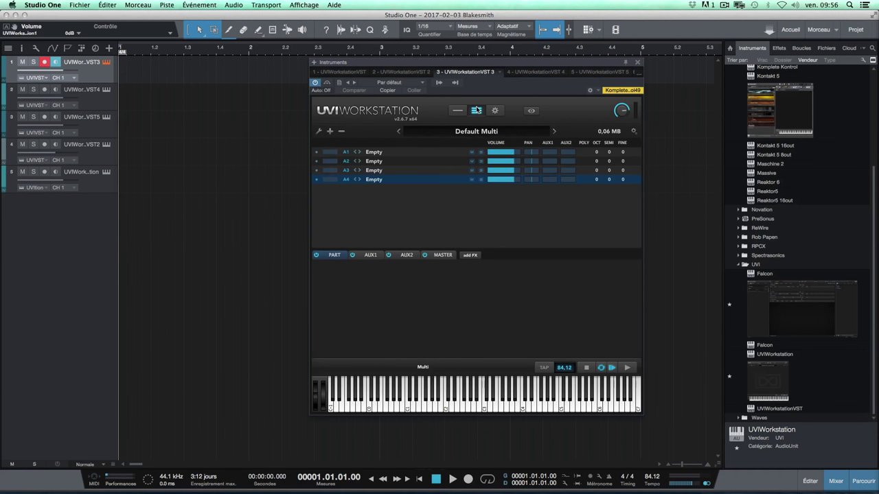
click(379, 154)
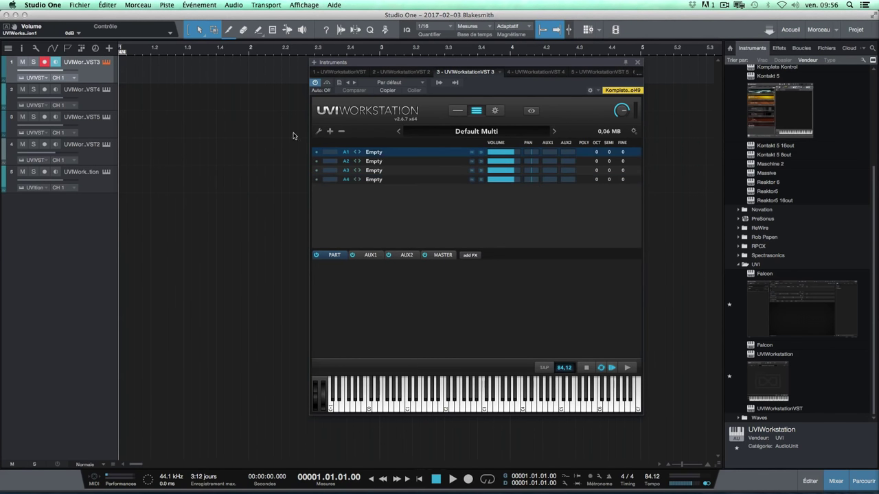
click(459, 112)
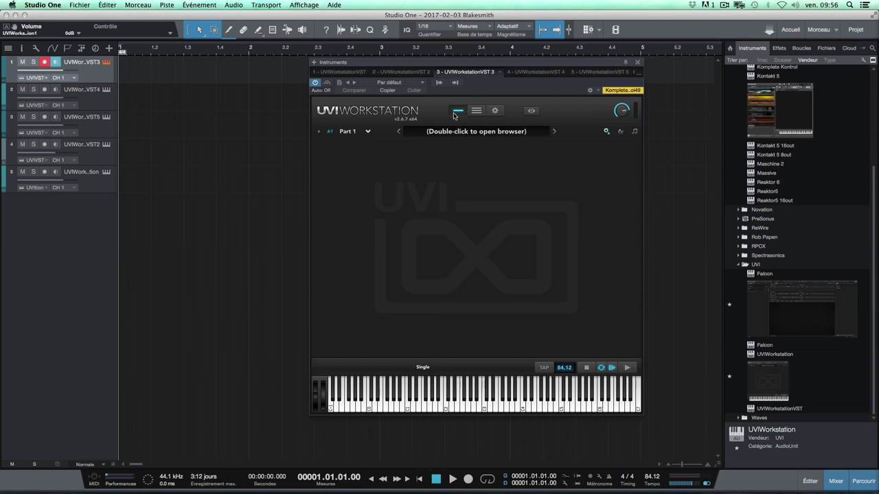
click(332, 134)
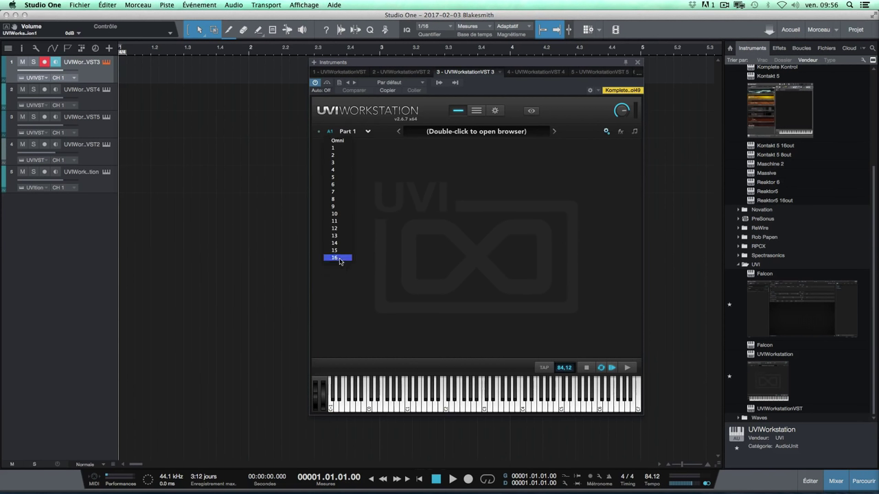
click(337, 120)
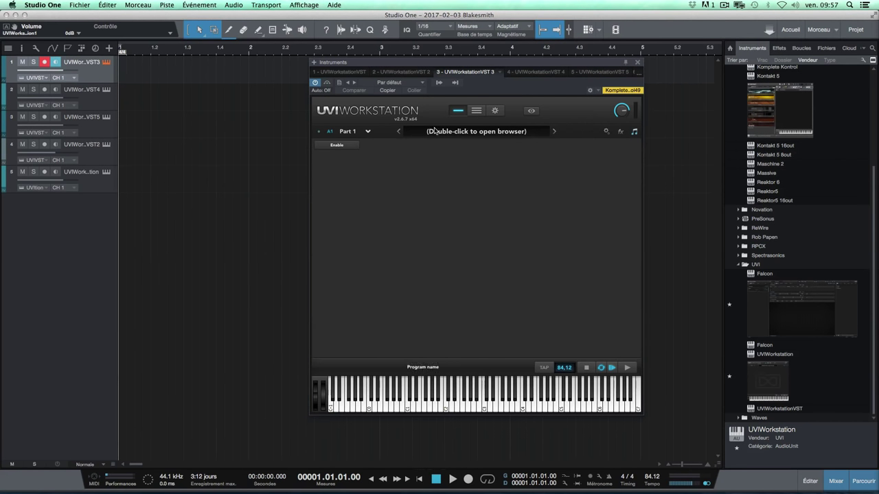
Step: Open the third track's UVIWorkstation instrument and preview the source loop 84OLDSCHOOL7.WAV in Finder
click(88, 126)
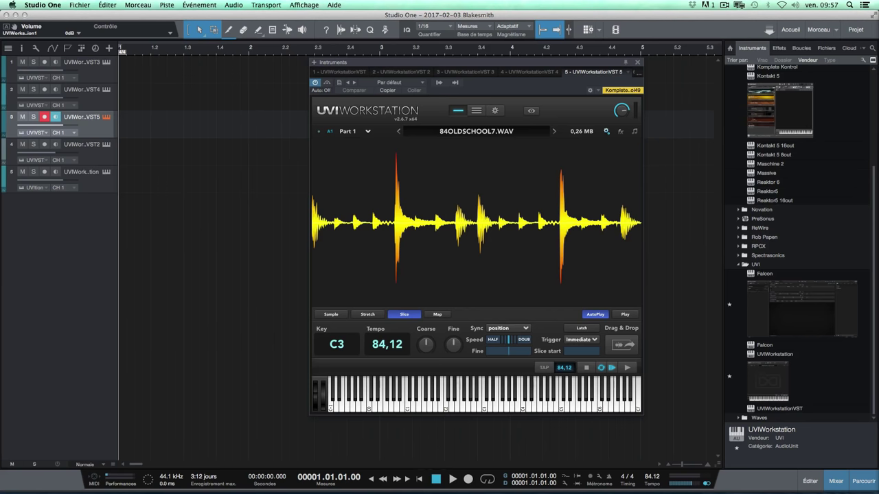
mouse_move(790, 484)
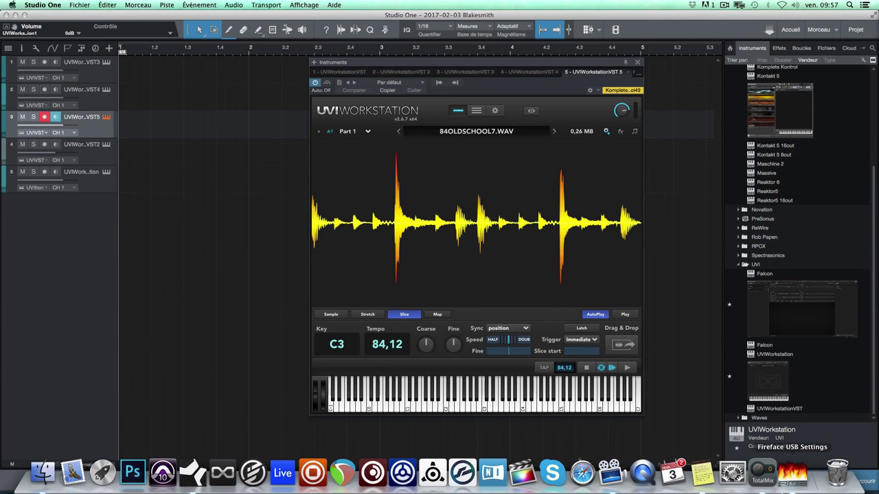
key(super+Tab)
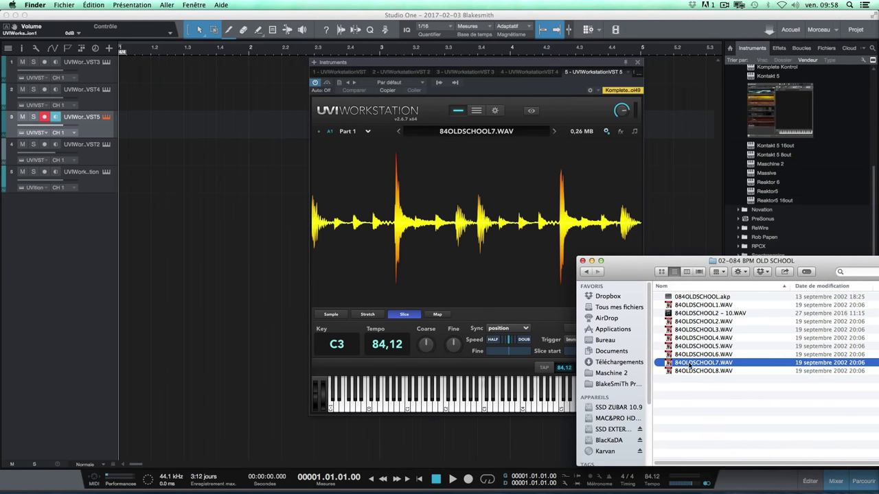
key(space)
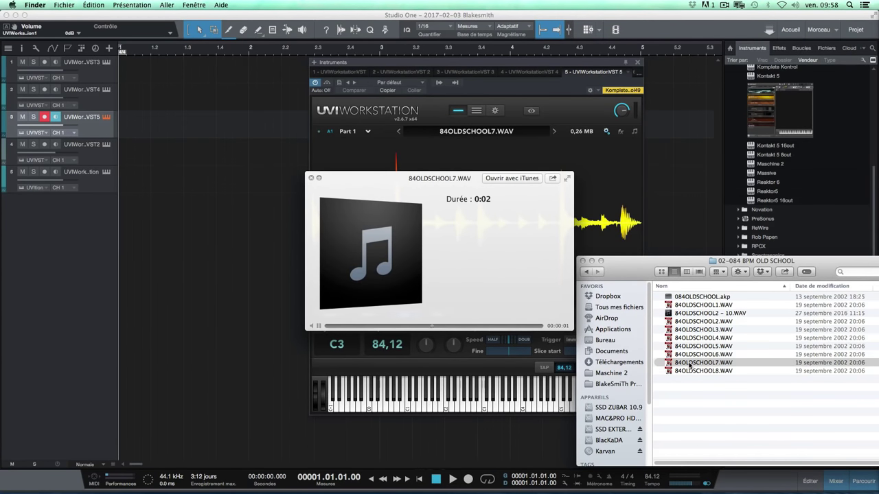
key(space)
Step: Return to Studio One and audition the loaded loop with the C3 key of UVIWorkstation's keyboard
click(533, 241)
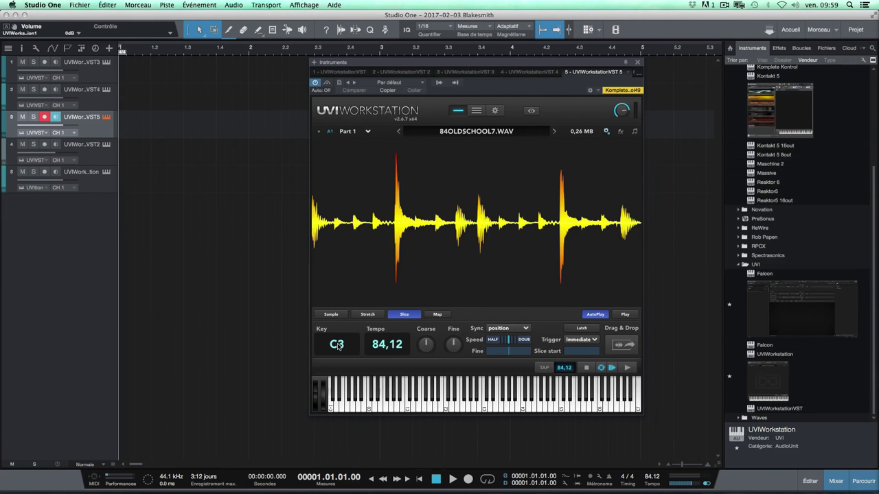
click(480, 410)
click(484, 410)
Step: Remove the Simple Delay effect from the loop's preset effects and return to the waveform view
click(620, 131)
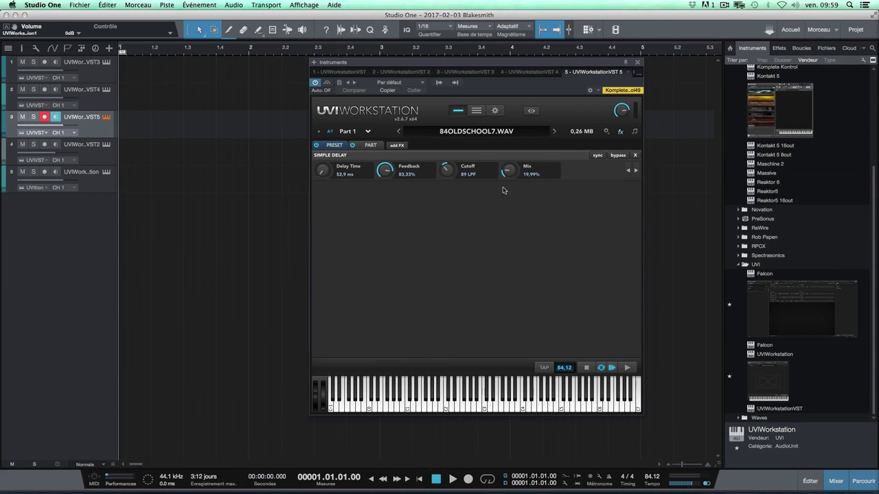
click(636, 155)
click(606, 131)
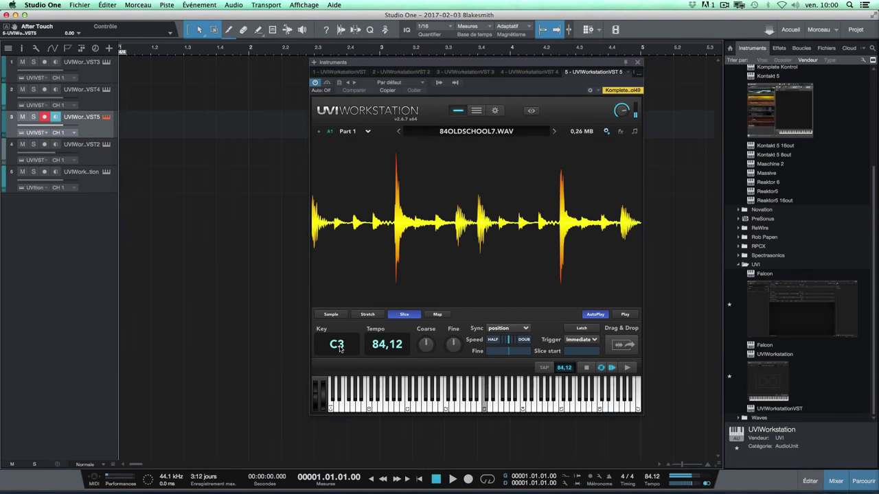
Step: Preview 84OLDSCHOOL7.WAV once more in Finder and minimize the Finder window
key(super+Tab)
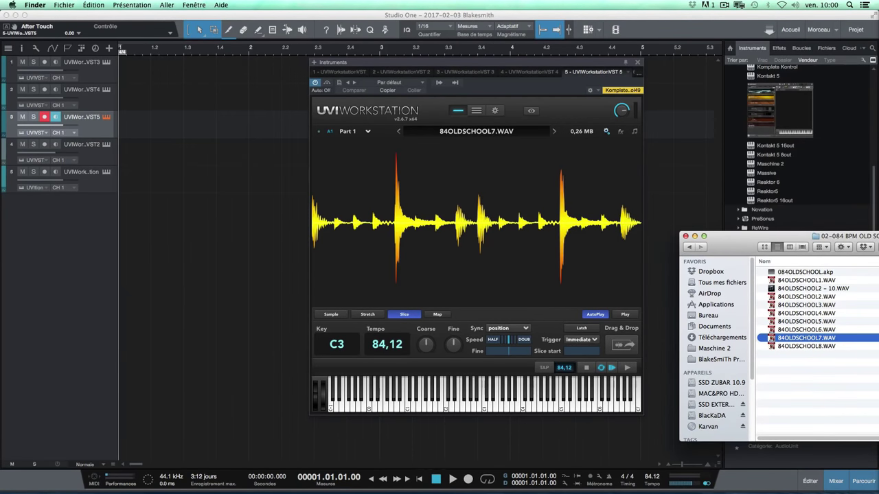
key(space)
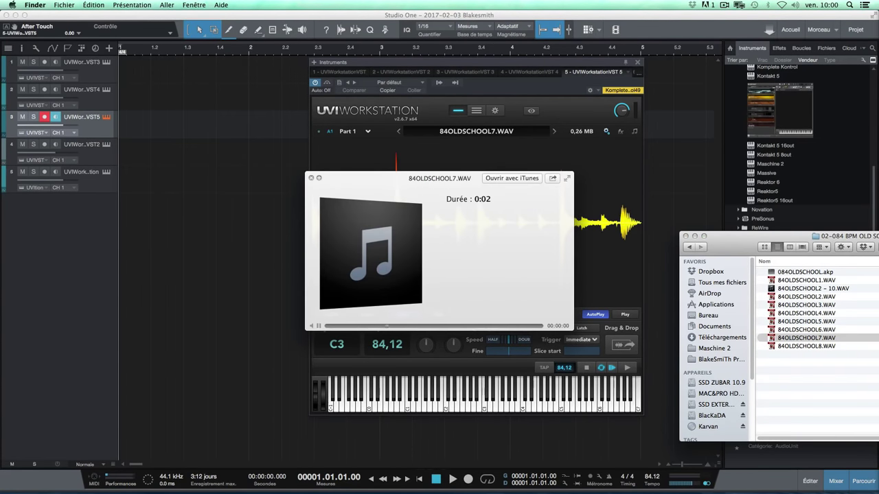
key(space)
key(super+m)
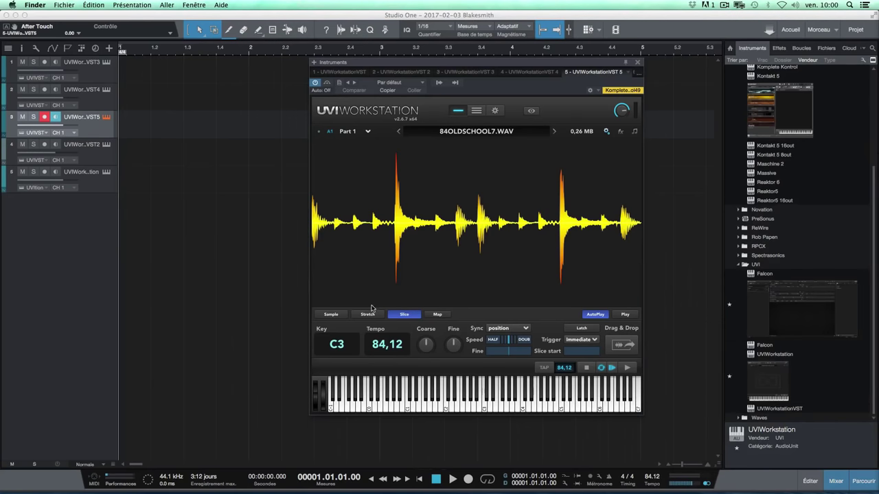
Step: Switch the loop to Sample mode, try a Coarse tuning of -4 semitones and reset it to 0
click(345, 313)
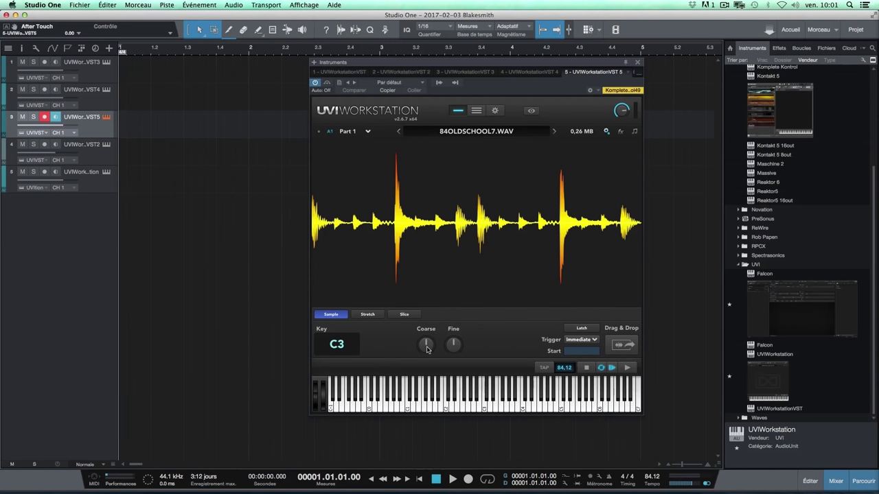
drag(427, 349, 424, 359)
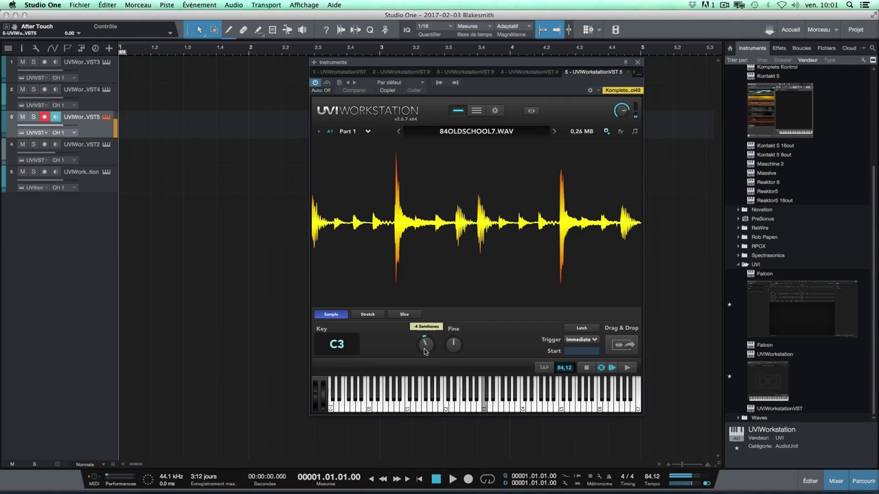
double_click(425, 348)
text(0)
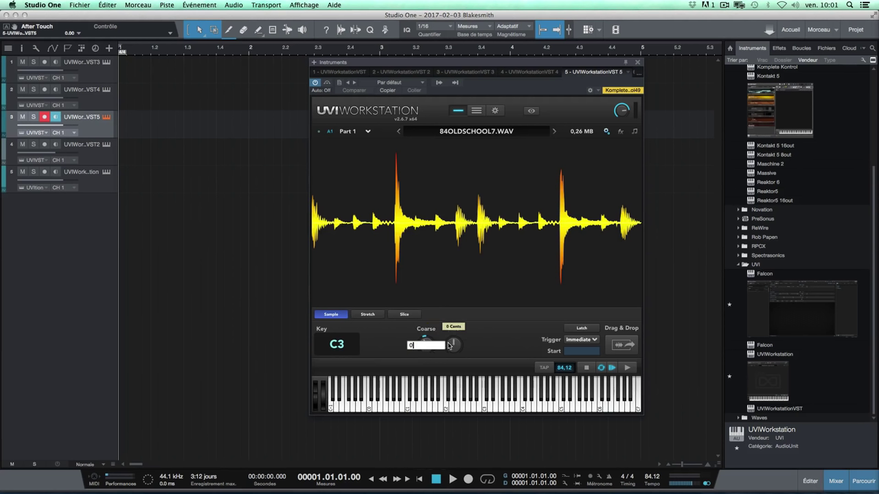
key(Return)
Step: Try raising the loop's Fine tuning to 37 cents and return it to its centre position
scroll(456, 341, up, 7)
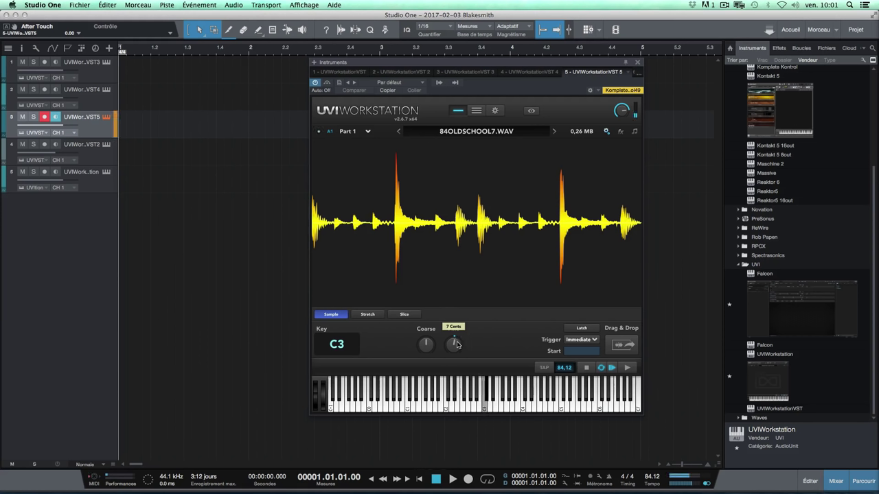
drag(457, 344, 462, 329)
double_click(454, 343)
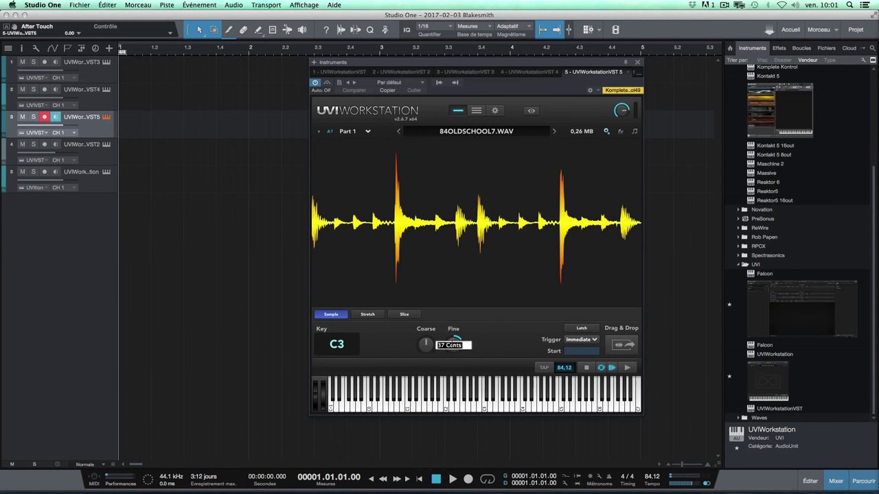
click(518, 266)
Step: Switch the loop's playback mode to Stretch
click(381, 316)
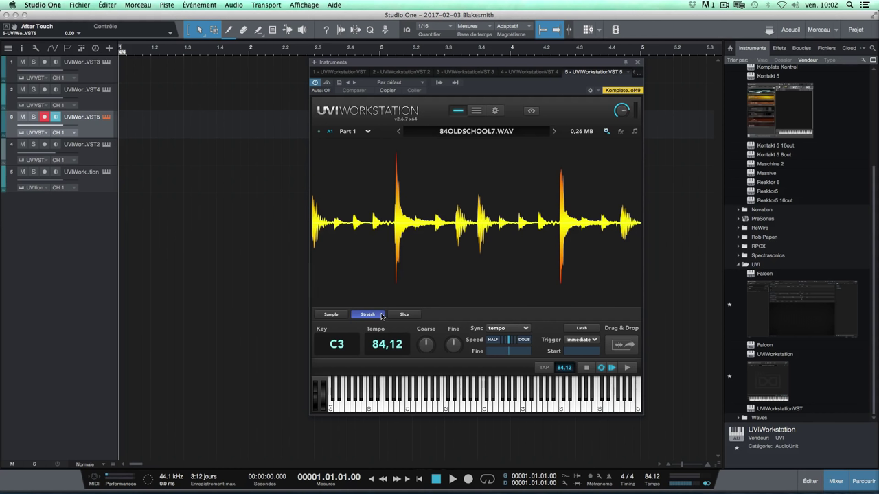
Step: Toggle Latch for the stretched loop to compare triggering and leave it enabled
click(596, 331)
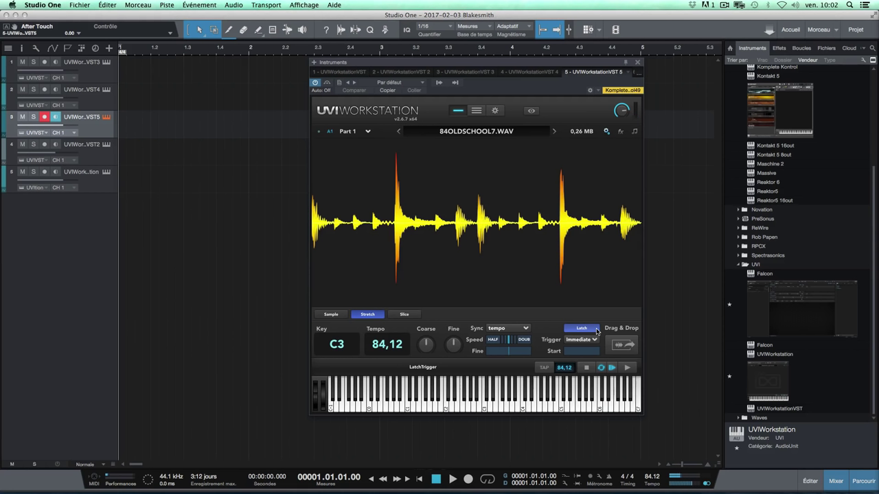
click(596, 331)
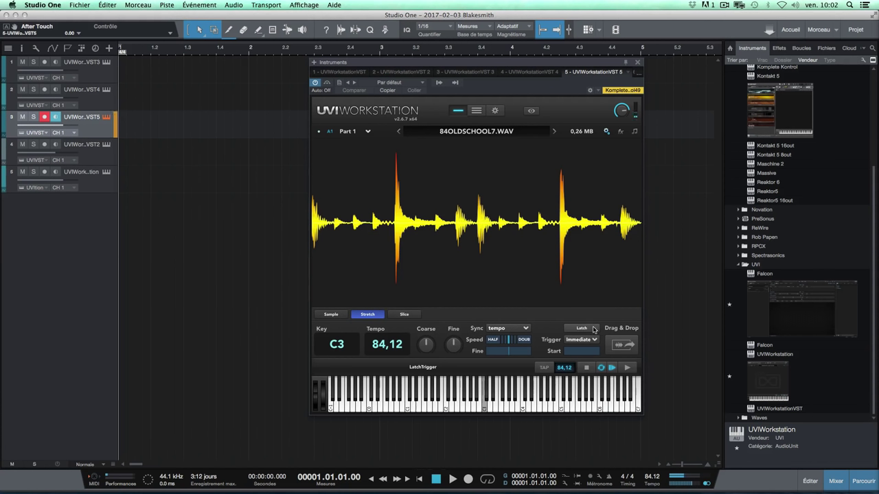
click(594, 330)
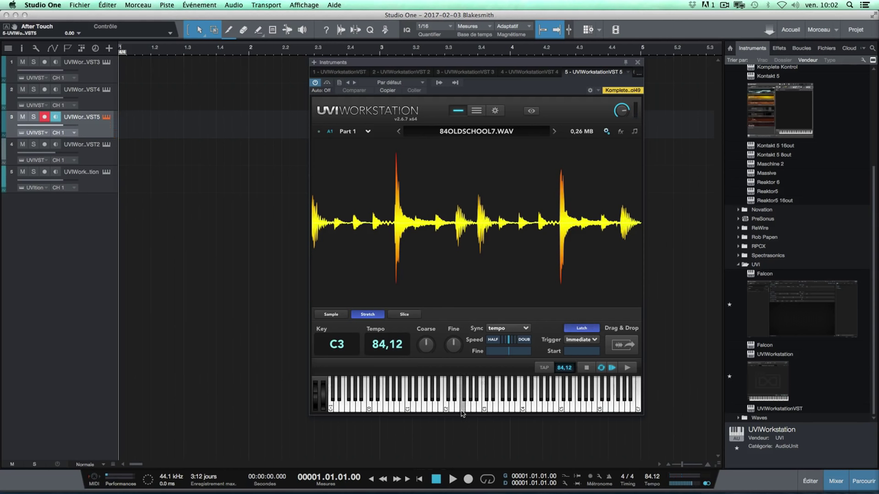
Step: Try a Coarse tuning of -5 semitones in Stretch mode and reset it to 0
mouse_move(435, 347)
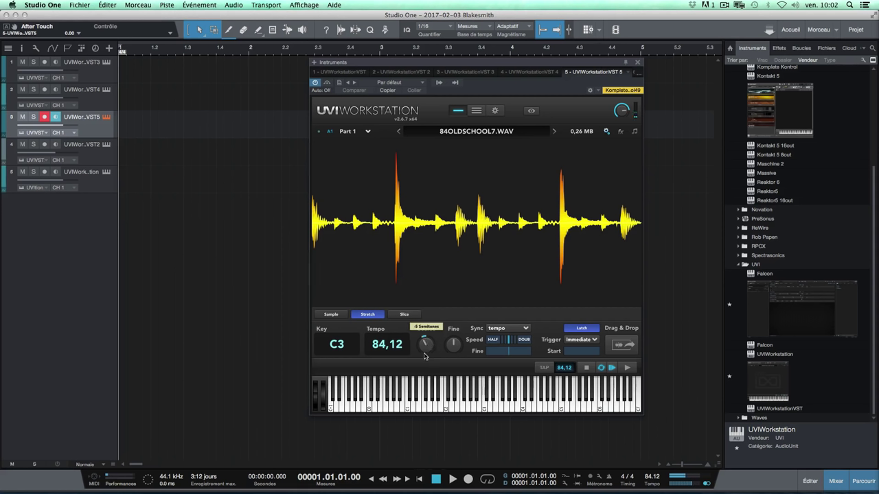
drag(427, 348, 427, 353)
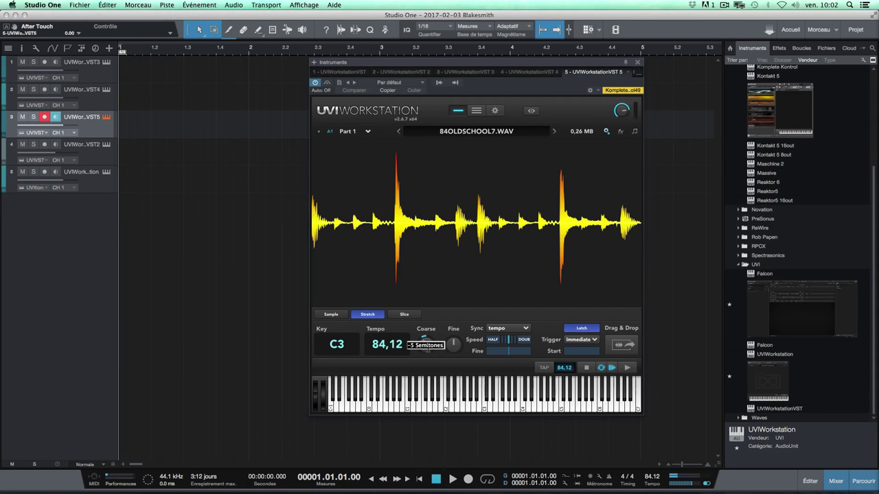
double_click(427, 348)
text(0)
mouse_move(452, 346)
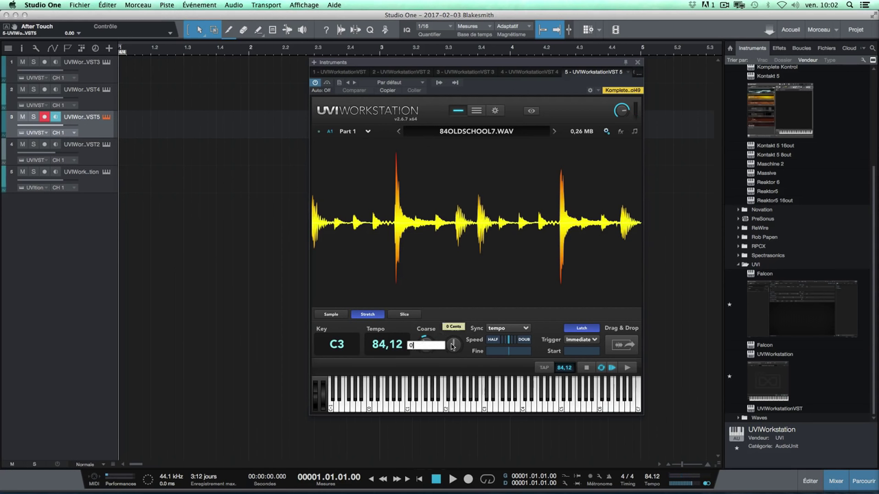
key(Return)
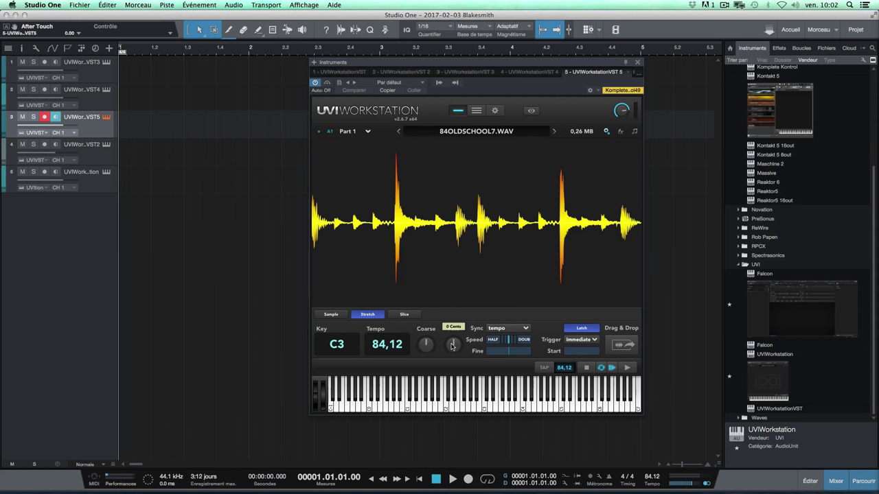
Step: Try lowering and raising the loop's Fine speed and return it to its centre position
click(503, 331)
click(507, 348)
mouse_move(506, 354)
drag(506, 354, 494, 356)
drag(497, 353, 512, 356)
mouse_move(433, 343)
mouse_move(448, 343)
mouse_move(508, 352)
drag(510, 353, 513, 355)
double_click(512, 354)
key(Escape)
Step: Review the loop's Sync options, keep tempo, and lower the Fine speed below its centre
click(501, 328)
click(501, 328)
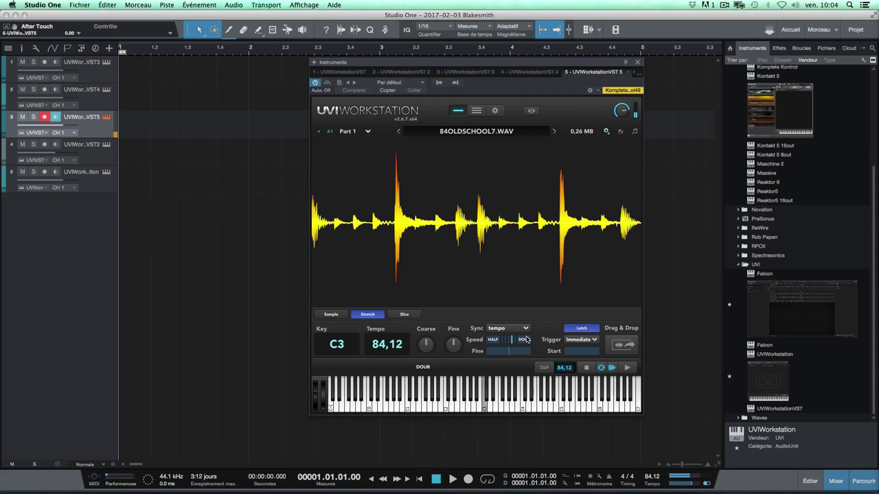
mouse_move(508, 351)
drag(508, 351, 494, 353)
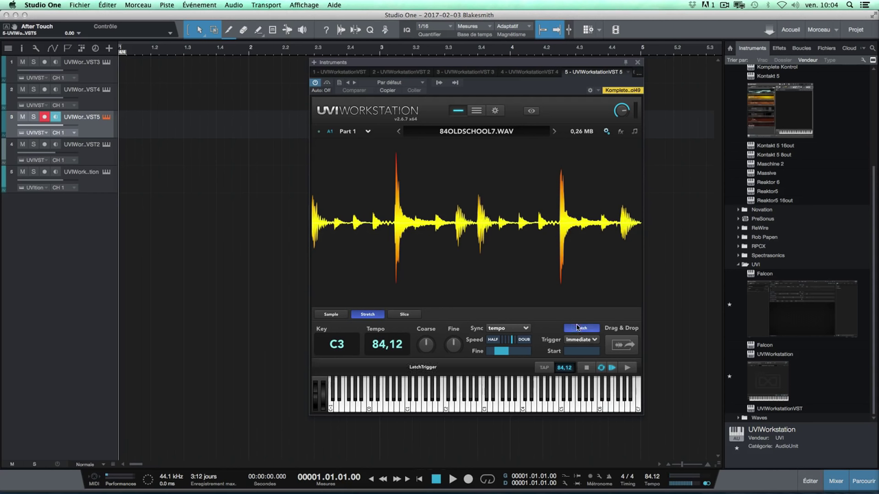
Step: Review the loop's Trigger options, keep Immediate, and switch the playback mode to Slice
click(575, 340)
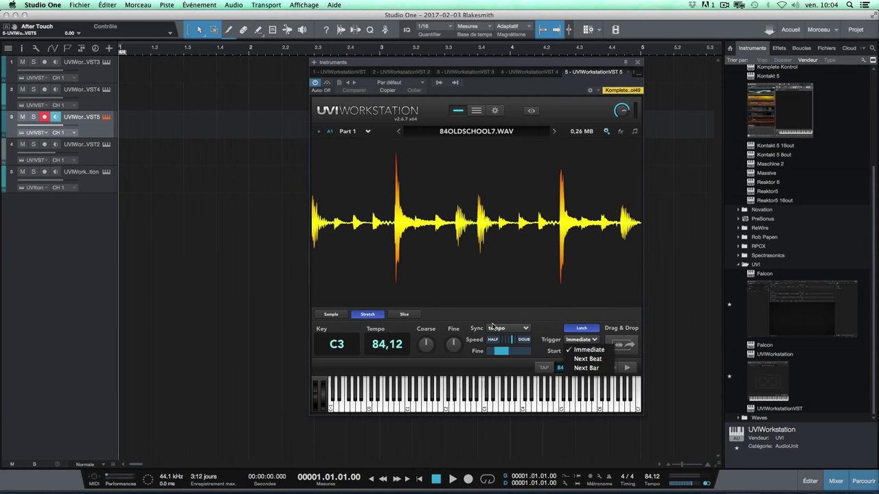
click(510, 307)
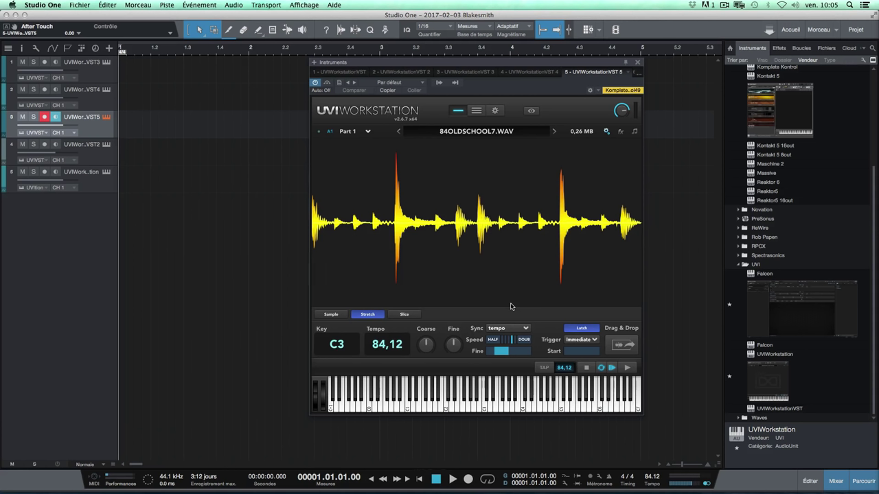
mouse_move(577, 354)
click(404, 314)
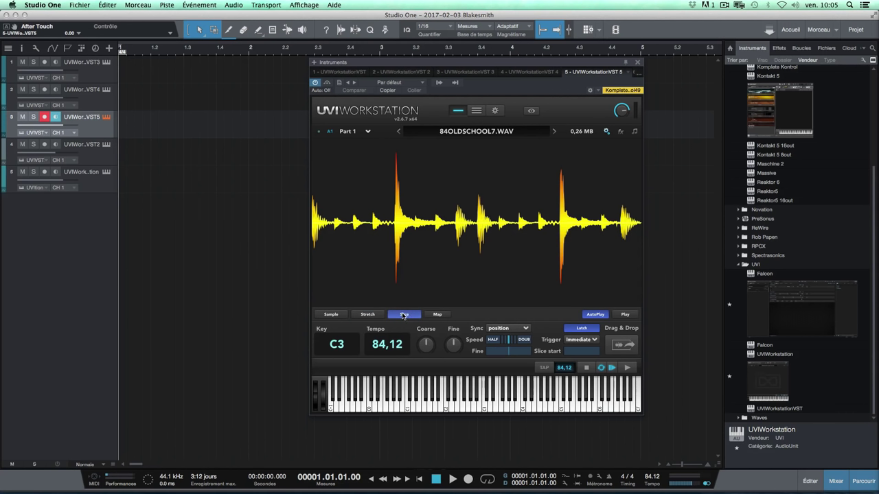
click(403, 314)
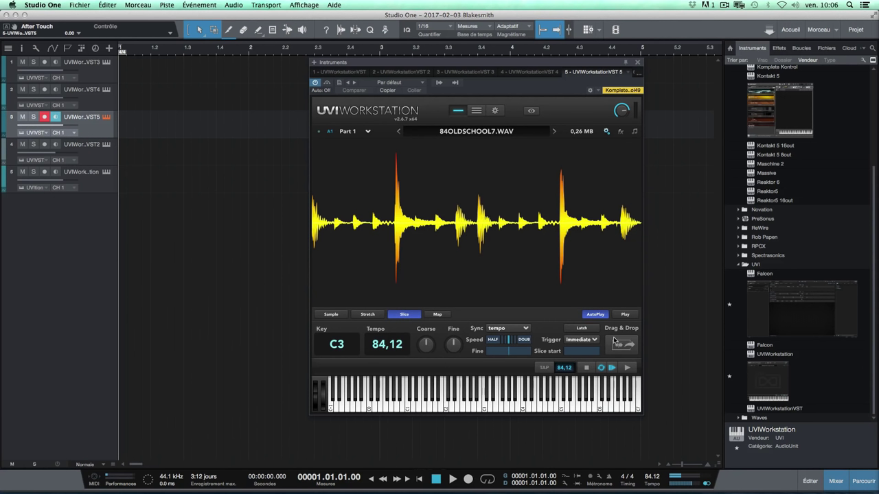
Step: Try a project tempo of 100 BPM with the sliced loop and restore it to 84.12
double_click(649, 479)
text(100)
key(Return)
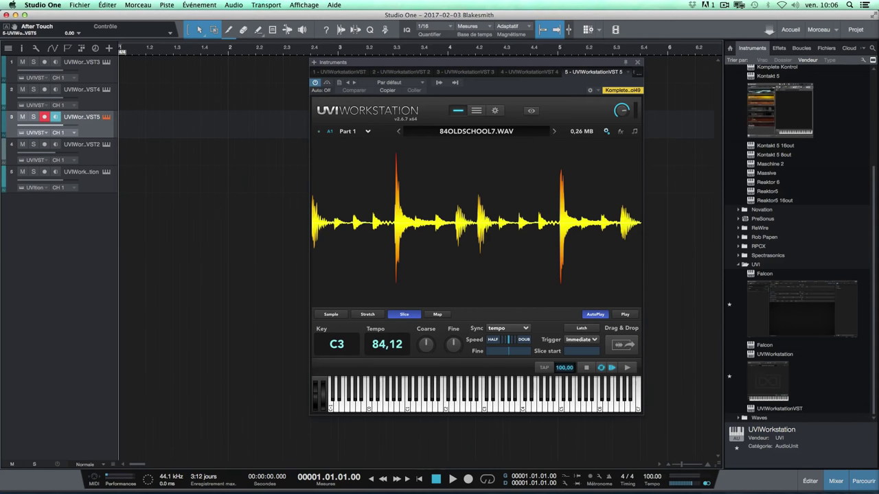
double_click(650, 478)
text(84,12)
key(Return)
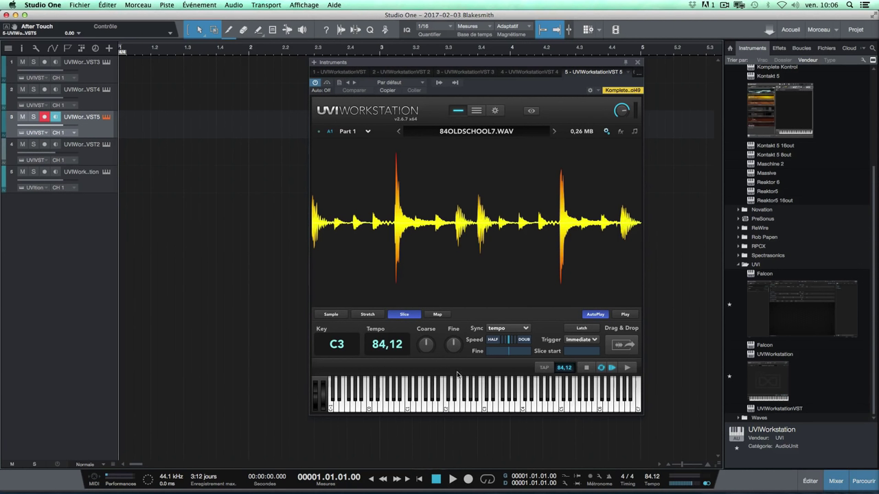
Step: Map the loop's slices across the keyboard and record a short performance on the armed track
click(438, 315)
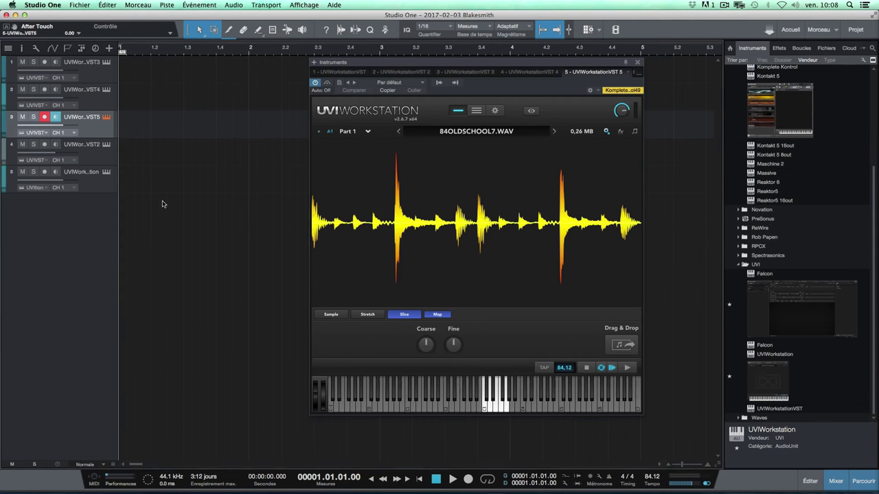
click(468, 479)
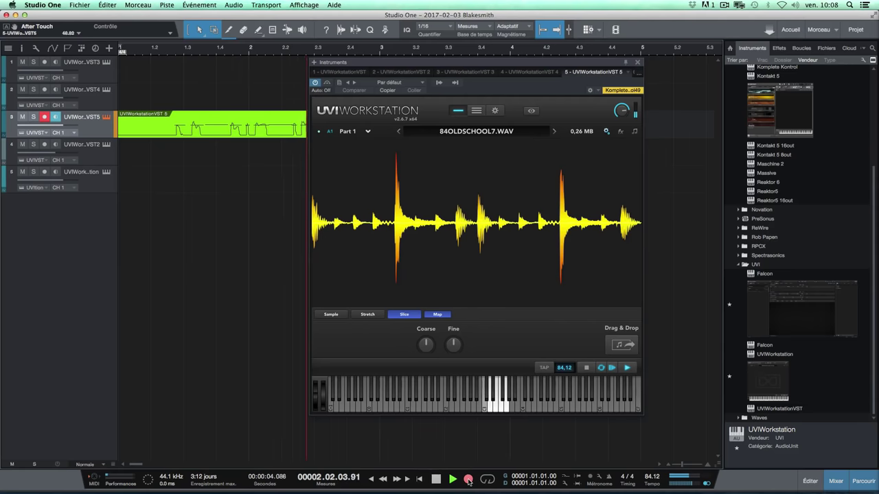
click(468, 481)
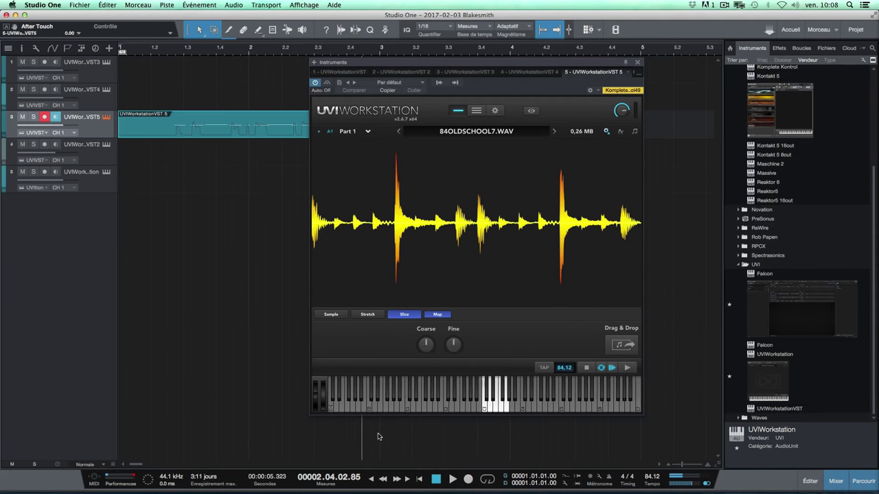
Step: Play back the recorded clip and delete it from the track, moving the instrument window clear of it and back
key(space)
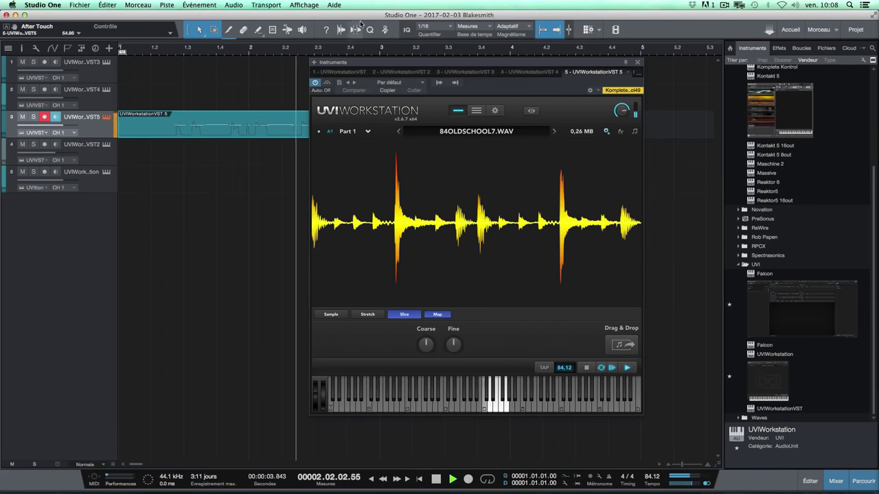
drag(458, 61, 626, 62)
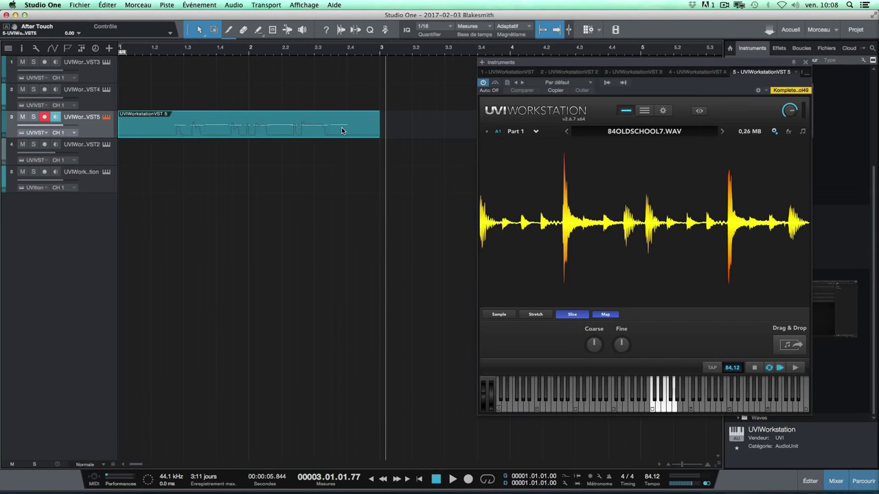
key(Delete)
drag(484, 63, 235, 65)
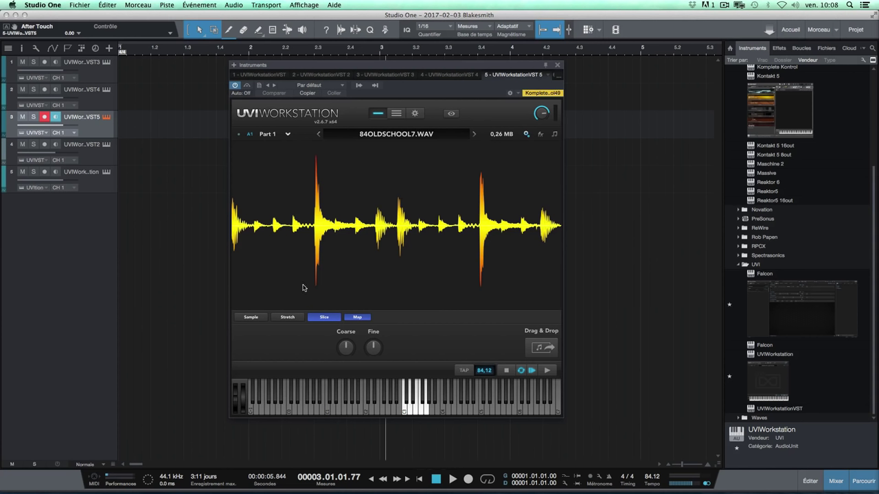
Step: Try changing the Coarse and Fine tuning of the mapped slices and reset it to 0
drag(345, 346, 375, 352)
double_click(348, 350)
double_click(374, 347)
text(0)
key(Return)
Step: Add a Simple Reverb effect with the Background Verb preset to the loop's preset effects
click(540, 137)
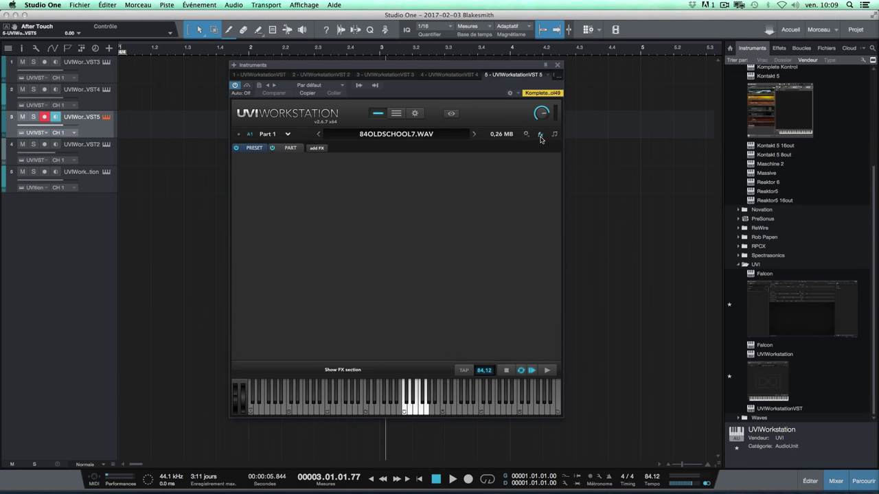
click(317, 148)
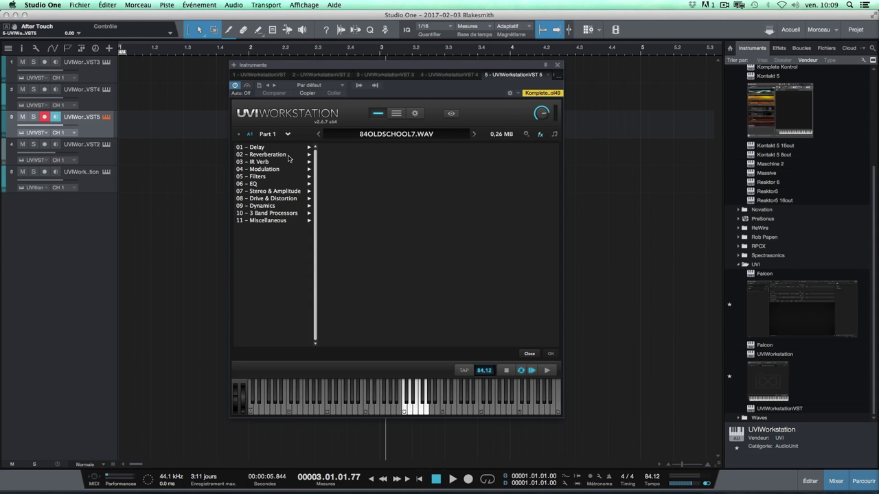
click(288, 155)
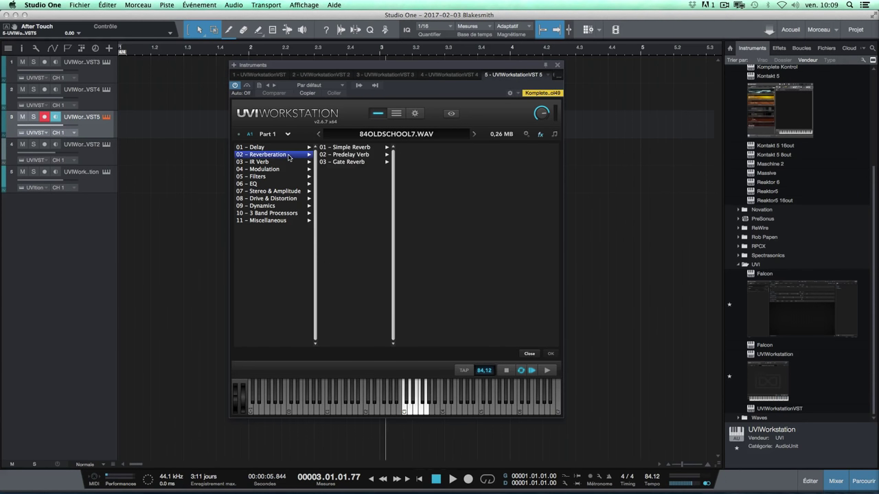
click(291, 163)
click(288, 155)
click(344, 148)
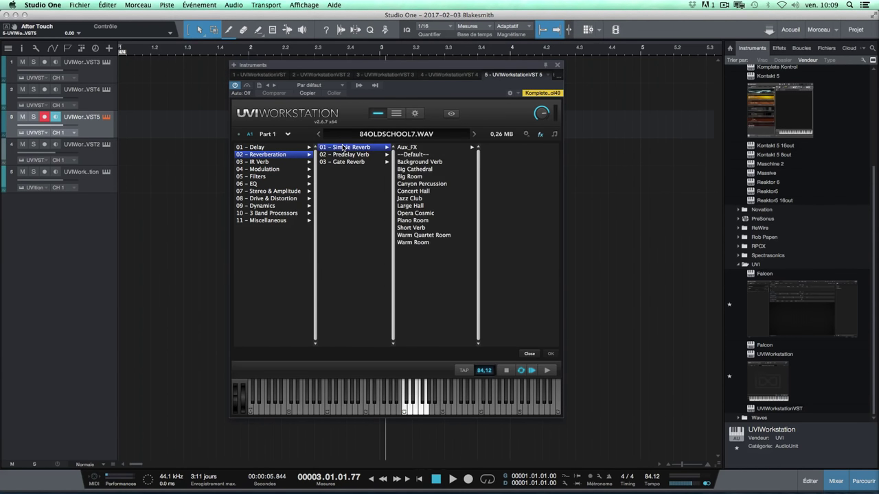
click(431, 162)
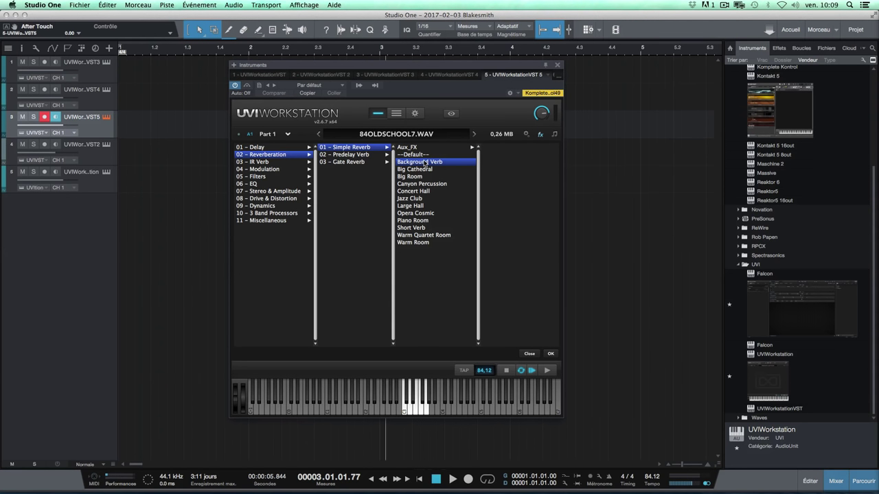
double_click(426, 163)
Step: Add a UVI Drive effect with the Bad Radio preset after the Simple Reverb
click(526, 134)
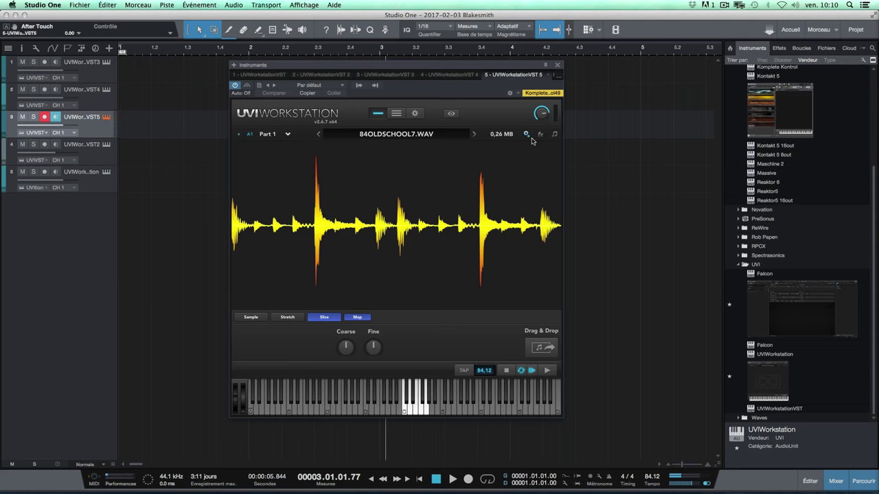
click(540, 135)
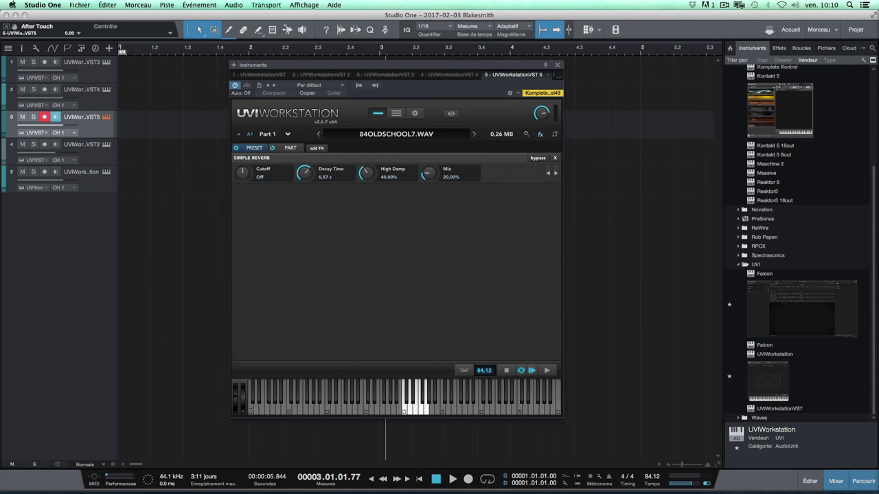
click(317, 148)
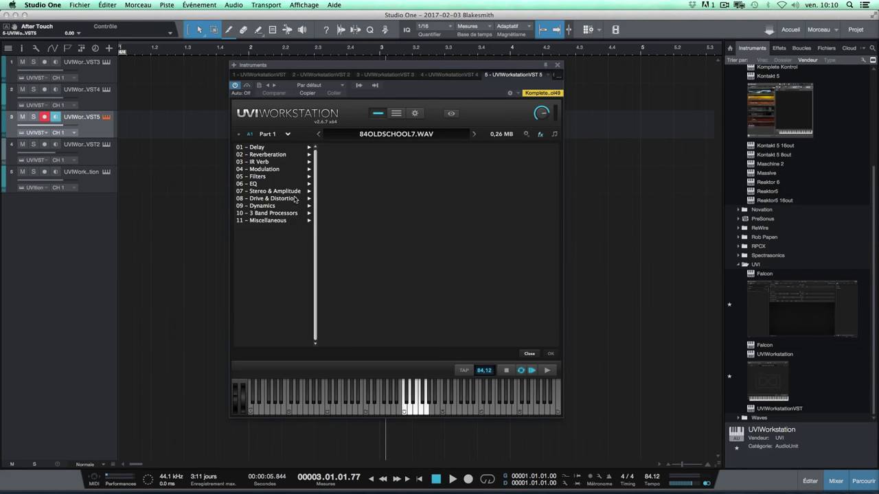
click(295, 199)
click(345, 147)
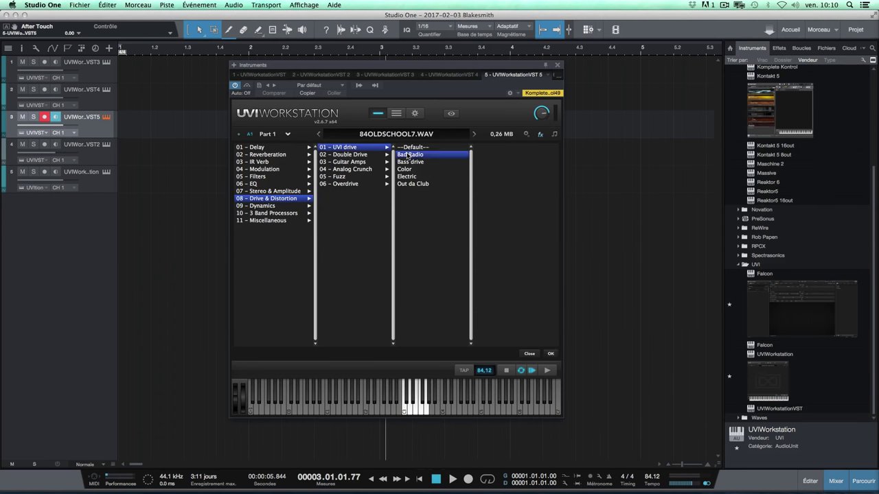
click(406, 156)
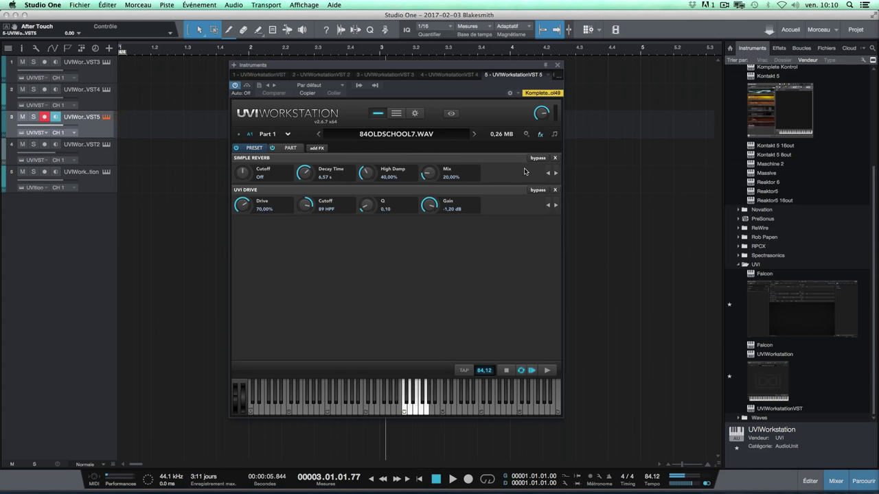
Step: Remove the Simple Reverb and UVI Drive effects and return to the loop's waveform view
click(554, 158)
click(554, 158)
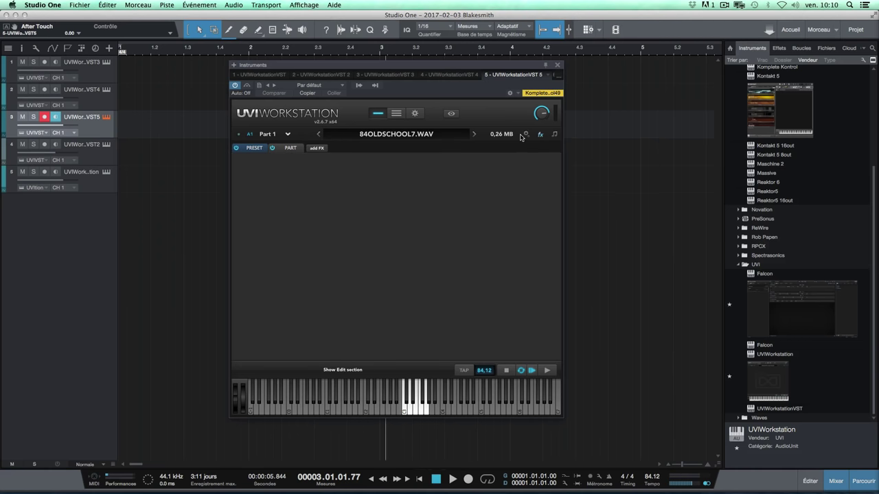
click(525, 134)
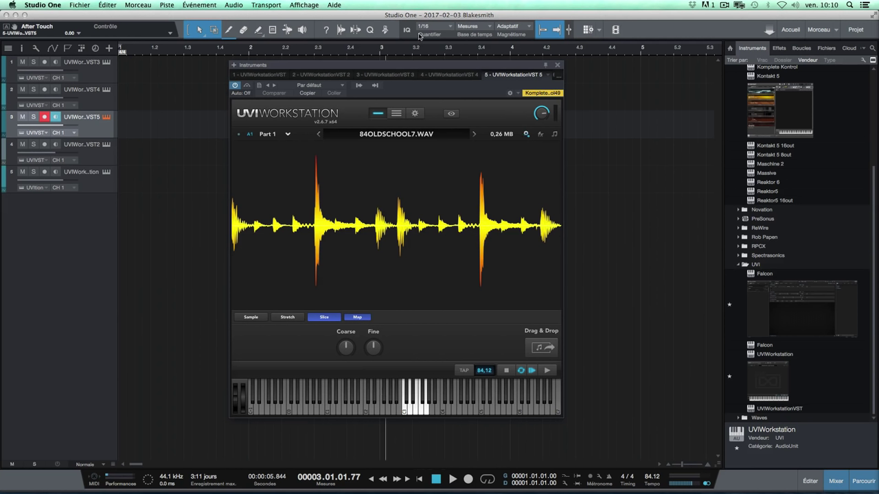
Step: Show the loop's arpeggiator section and enable the arpeggiator
click(553, 134)
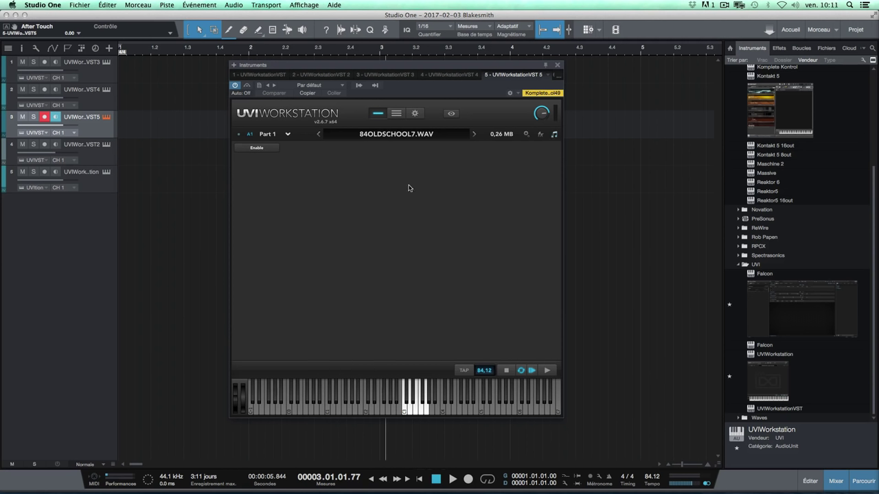
click(256, 147)
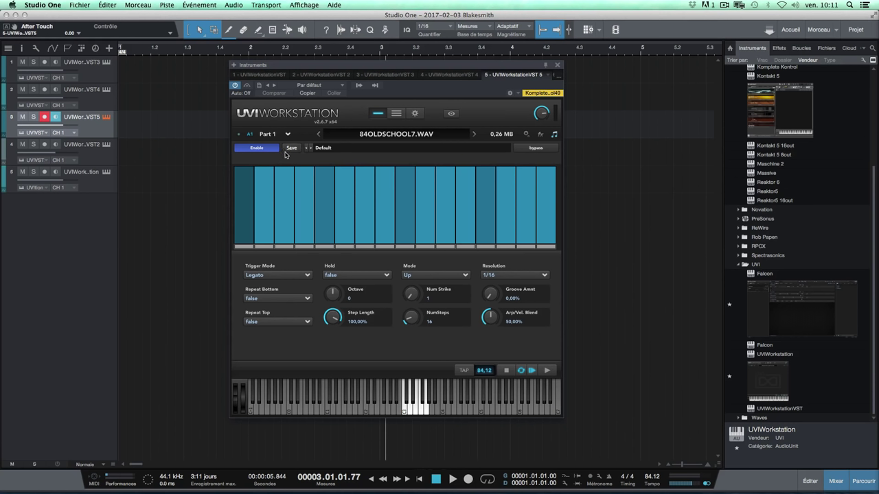
Step: Redraw arpeggiator steps 4 to 13 at varied lower heights and switch on the arpeggiator's bypass
mouse_move(303, 203)
mouse_down()
mouse_move(370, 188)
mouse_move(401, 210)
mouse_move(439, 188)
mouse_move(475, 199)
mouse_up()
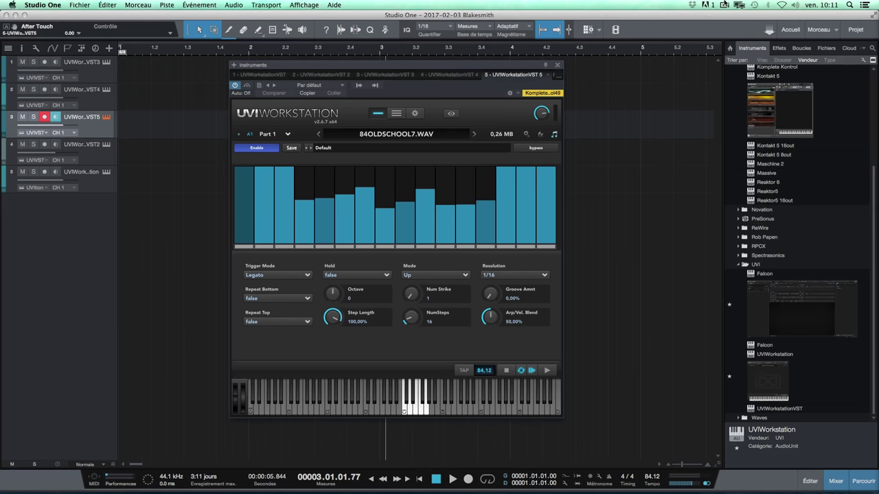
click(527, 151)
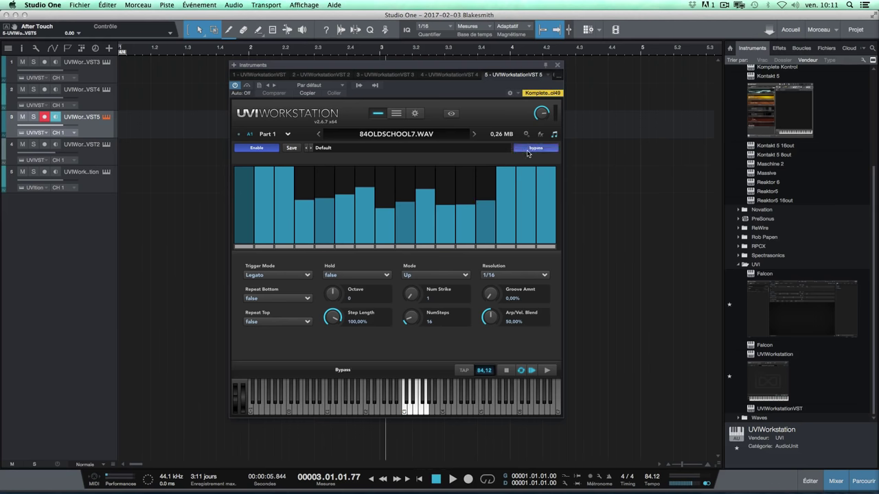
Step: Disable the arpeggiator and return to the drum loop's waveform view
click(248, 147)
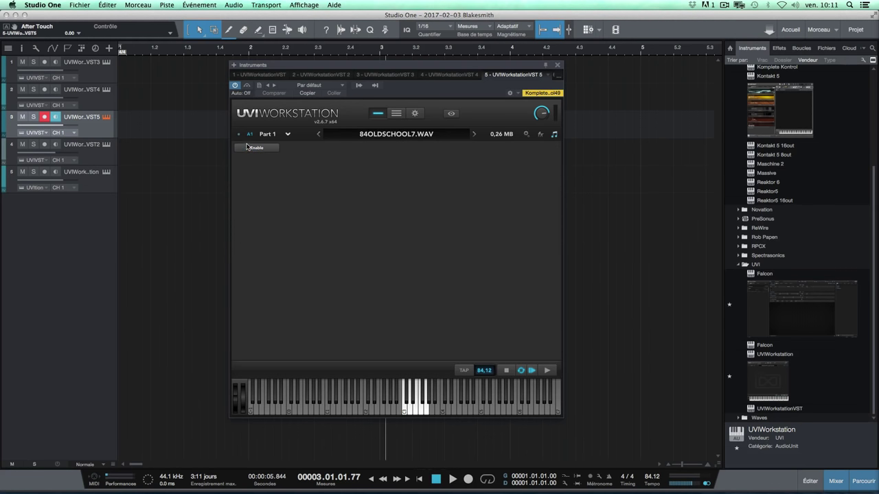
click(526, 134)
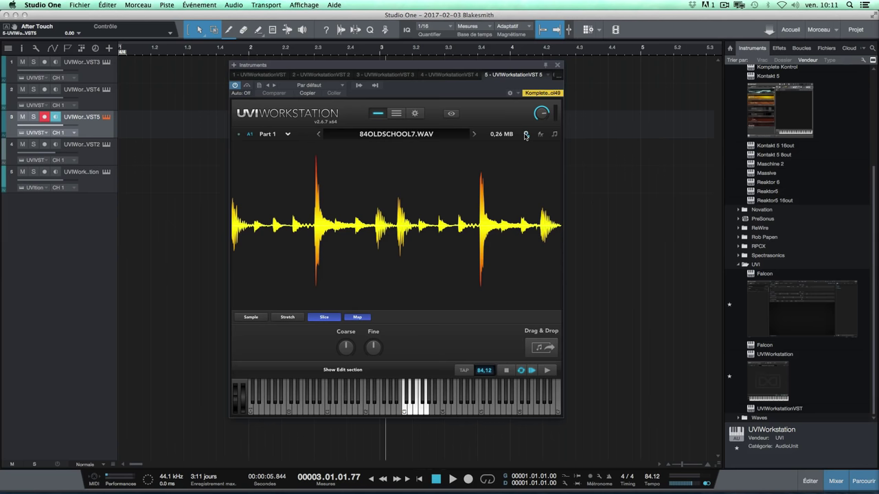
click(526, 135)
Step: Show the sample browser, look back through the folders containing the loop and close the browser
click(447, 114)
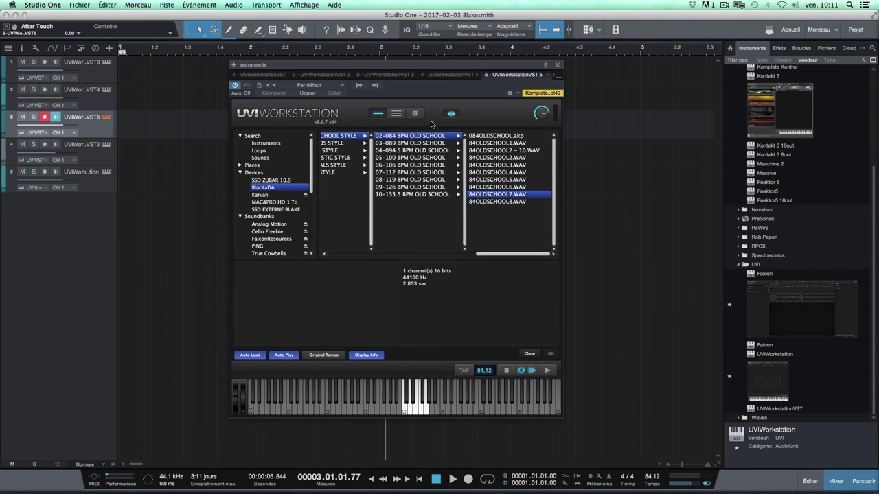
drag(494, 254, 388, 255)
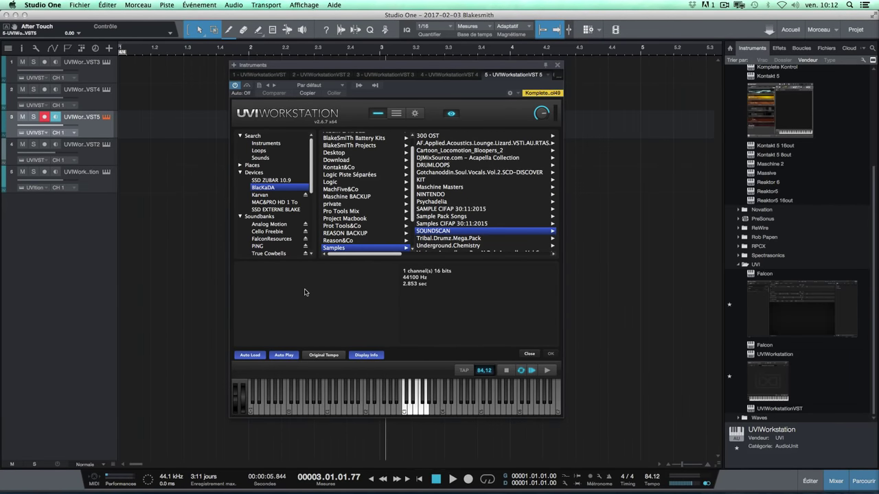
click(528, 354)
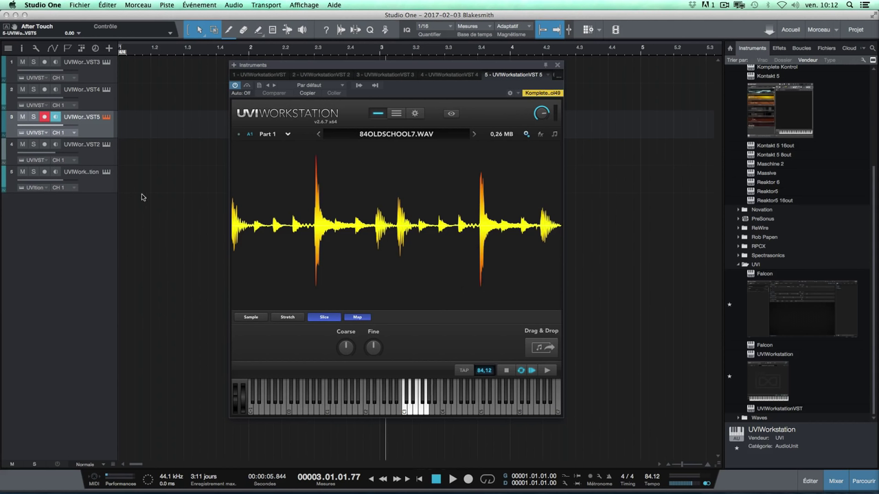
Step: Switch to the UVIWorkstationVST 2 track and look through the installed soundbanks in its preset browser
click(99, 163)
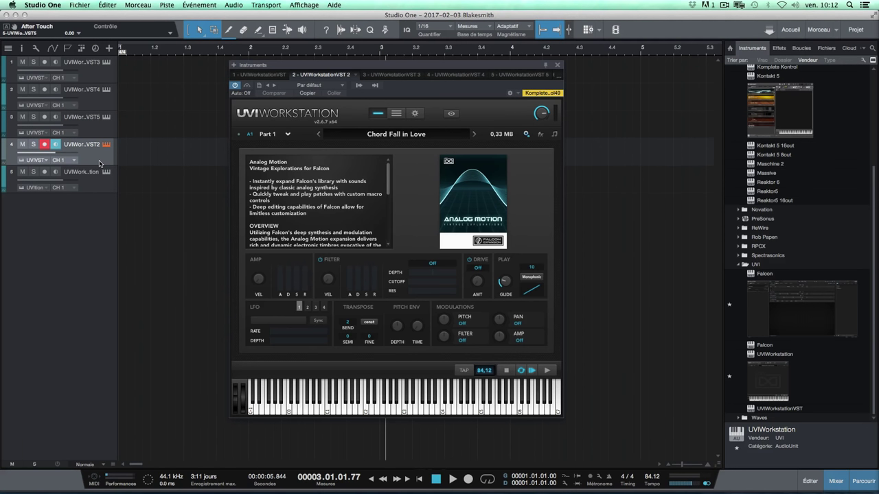
click(377, 134)
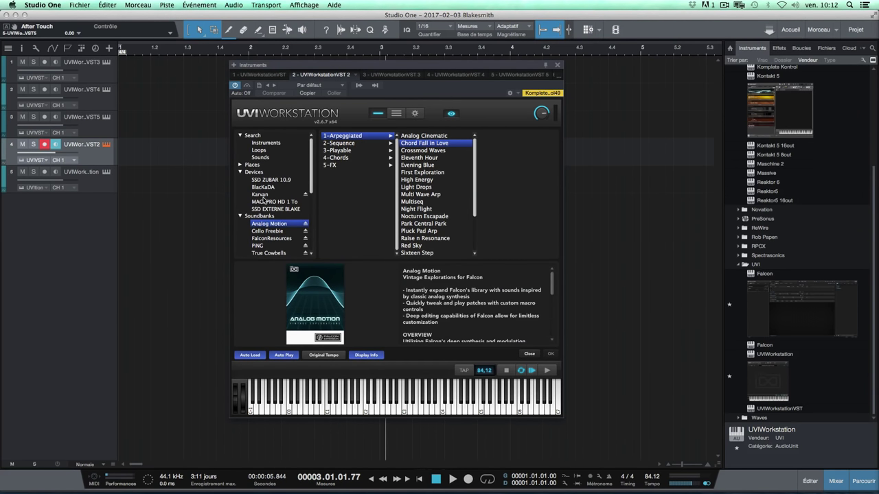
scroll(269, 197, down, 1)
click(284, 214)
scroll(284, 215, down, 2)
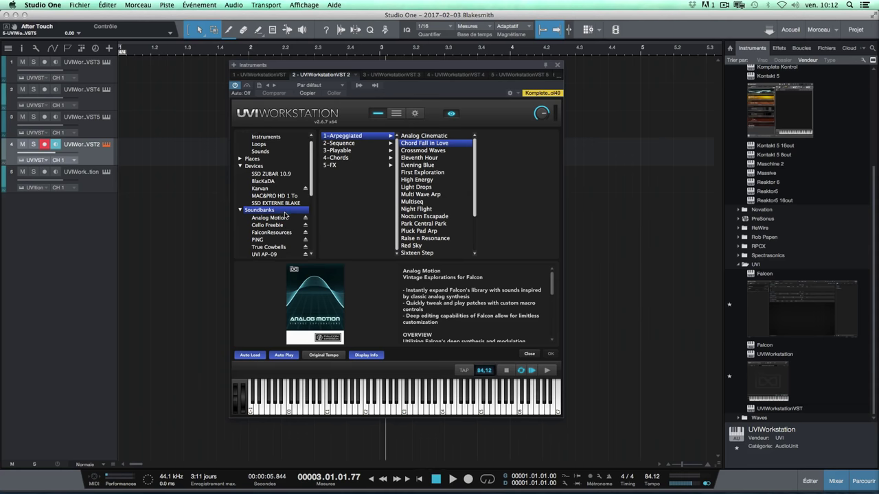
scroll(285, 214, down, 1)
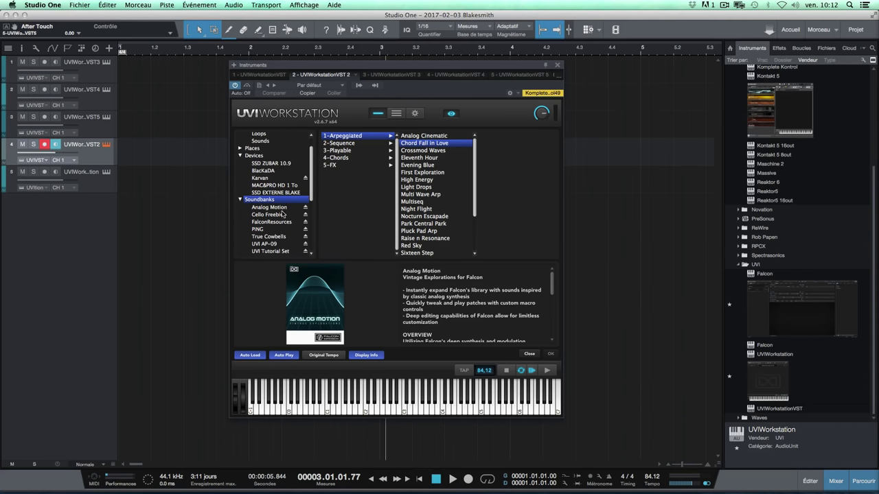
scroll(282, 215, down, 1)
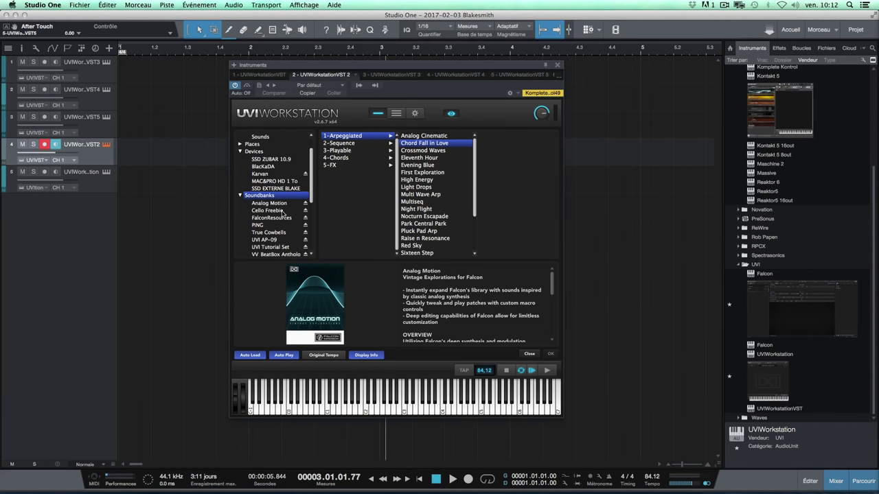
scroll(283, 213, down, 3)
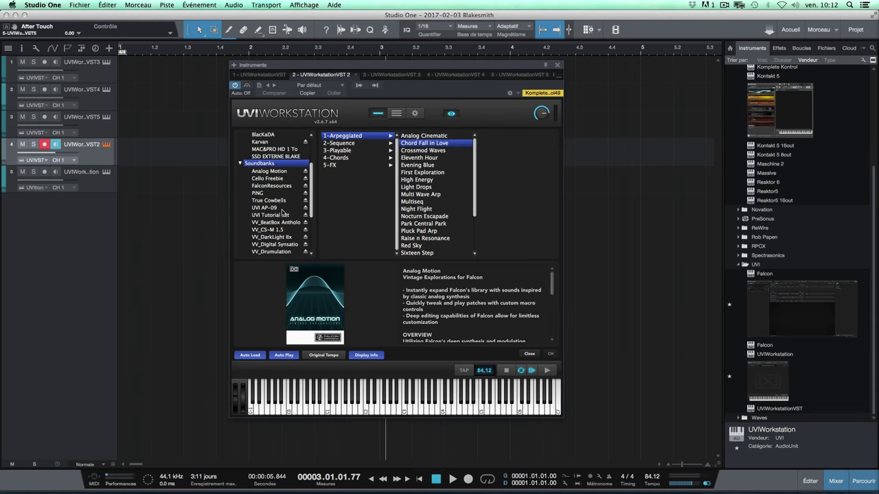
scroll(282, 215, down, 5)
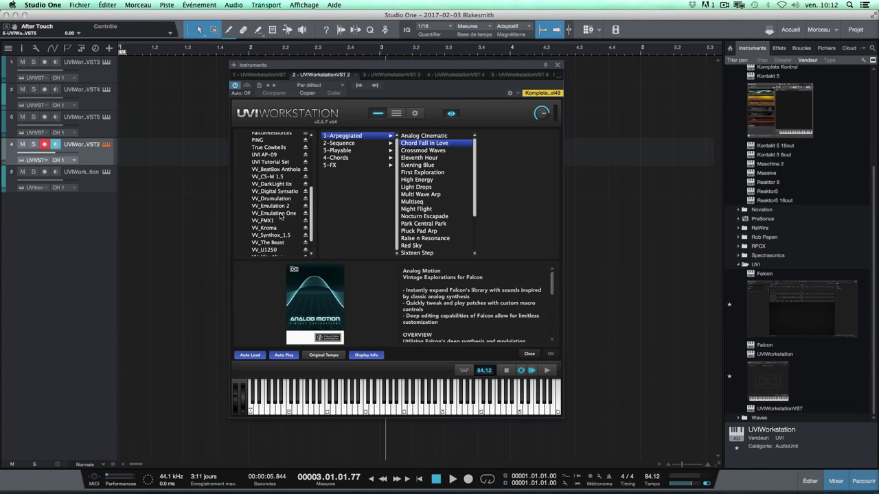
scroll(282, 215, up, 3)
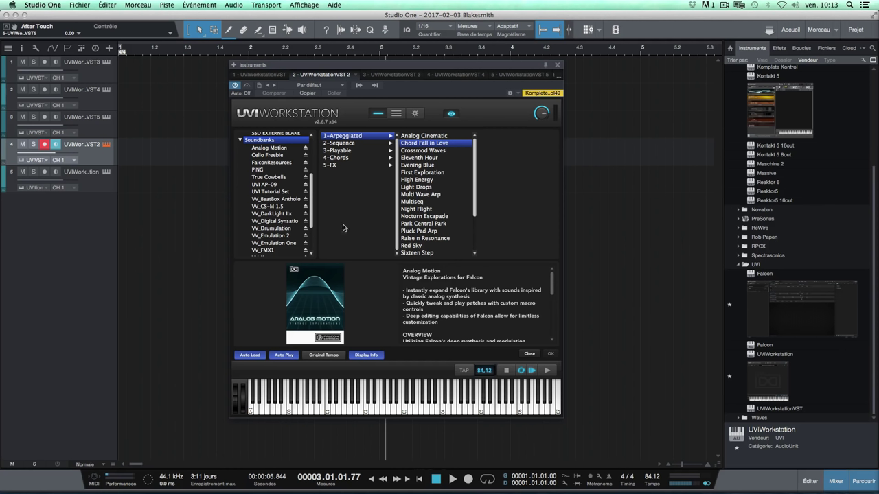
Step: Load the BR Osc Motion 1 preset from the 3-Playable category of the Analog Motion soundbank
click(341, 151)
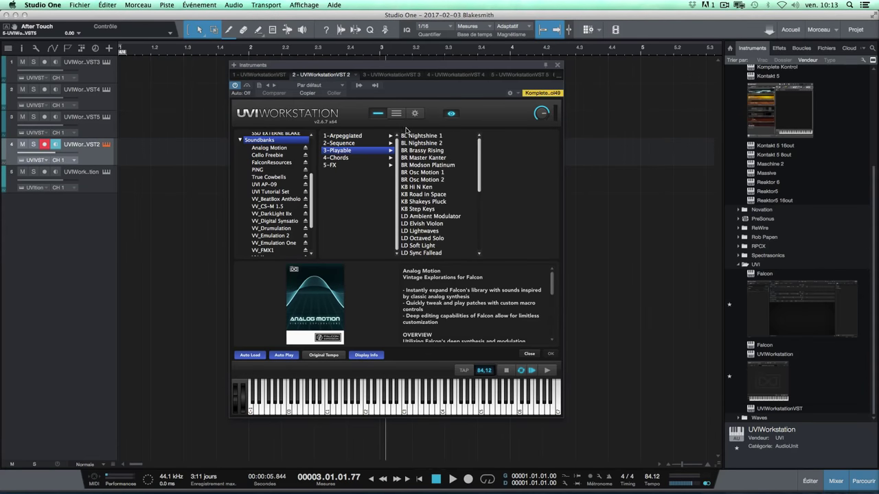
click(423, 173)
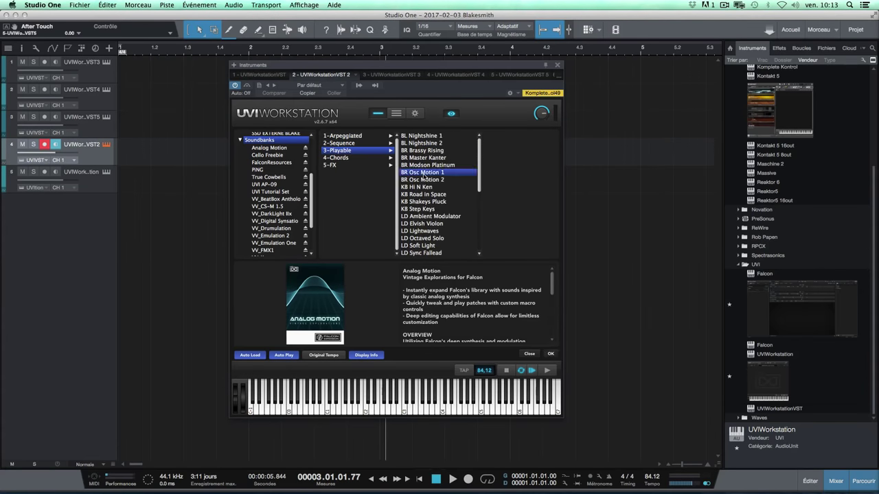
double_click(423, 174)
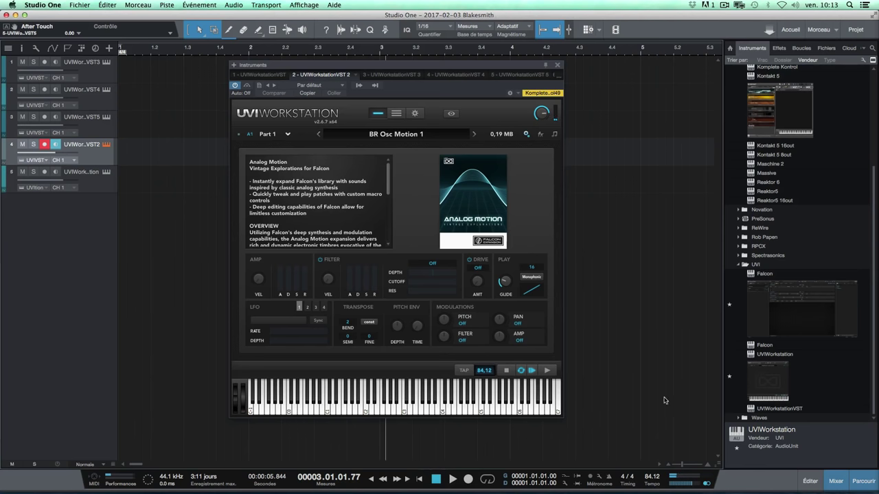
Step: Reopen the preset browser and examine the soundbanks at the end of the list
mouse_move(674, 491)
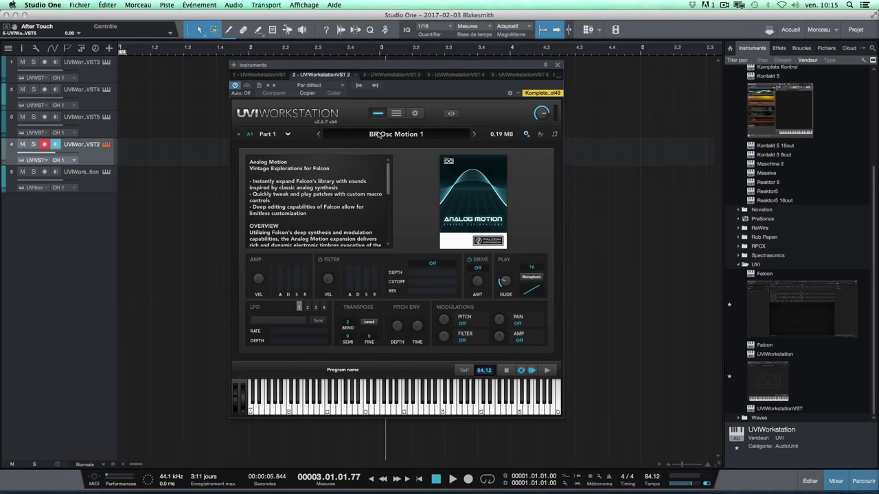
click(379, 133)
scroll(261, 243, down, 10)
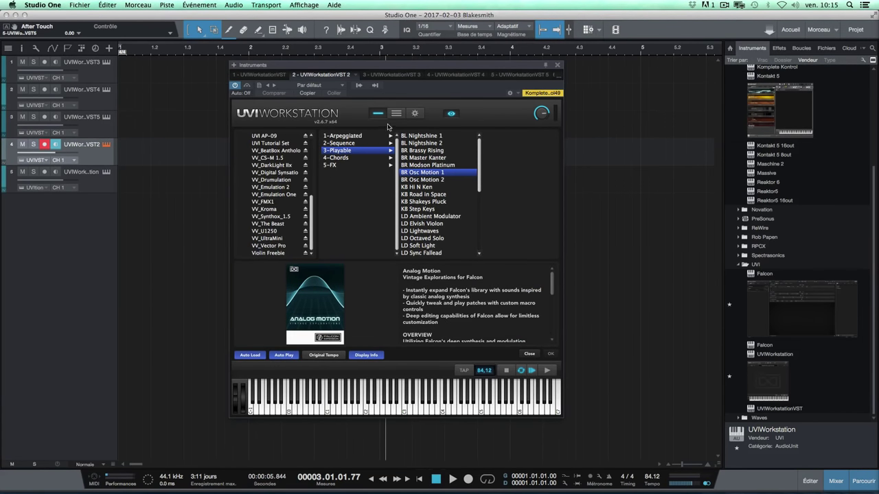
Step: Switch to the track holding Attack EP88 Full Deep and examine its main controls and FX page
click(90, 186)
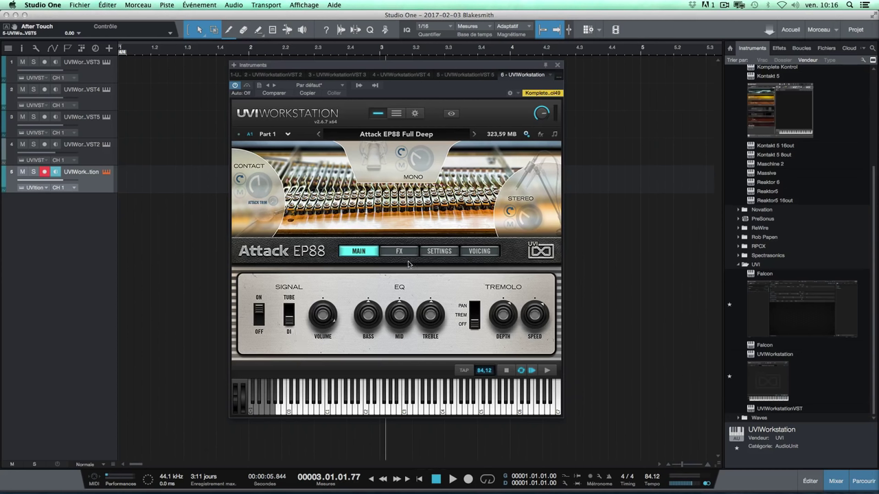
mouse_move(401, 283)
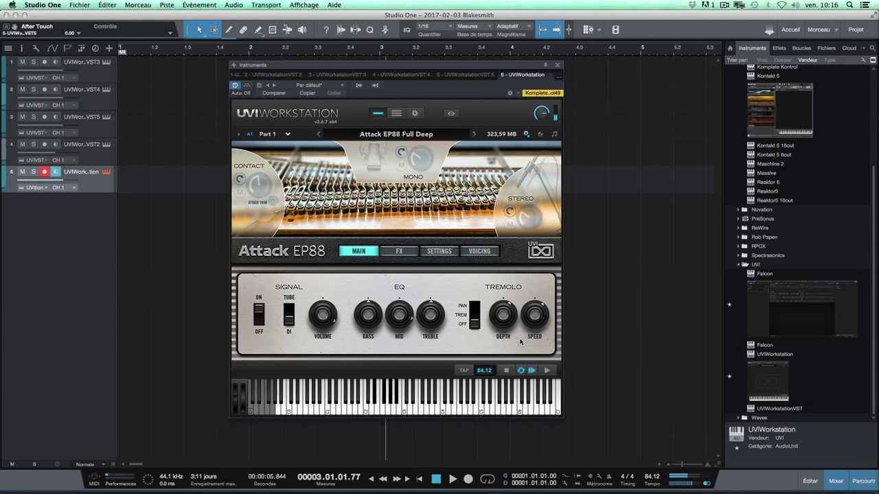
mouse_move(496, 316)
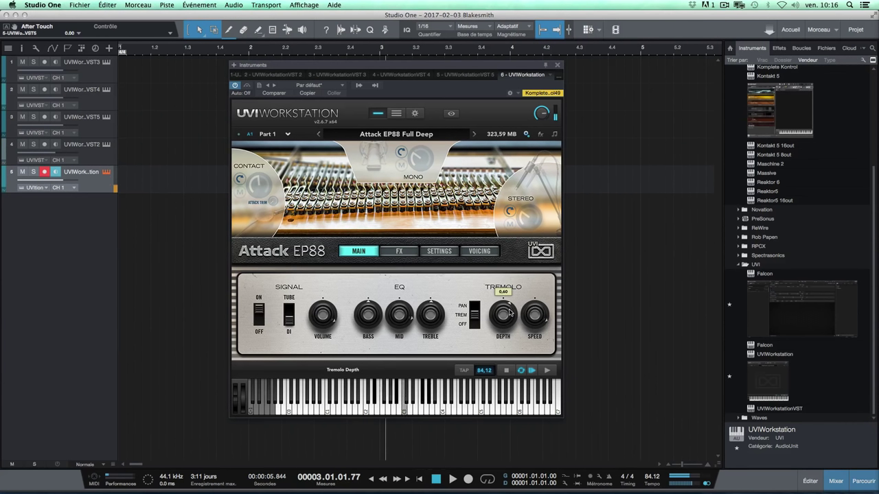
click(397, 250)
mouse_move(336, 279)
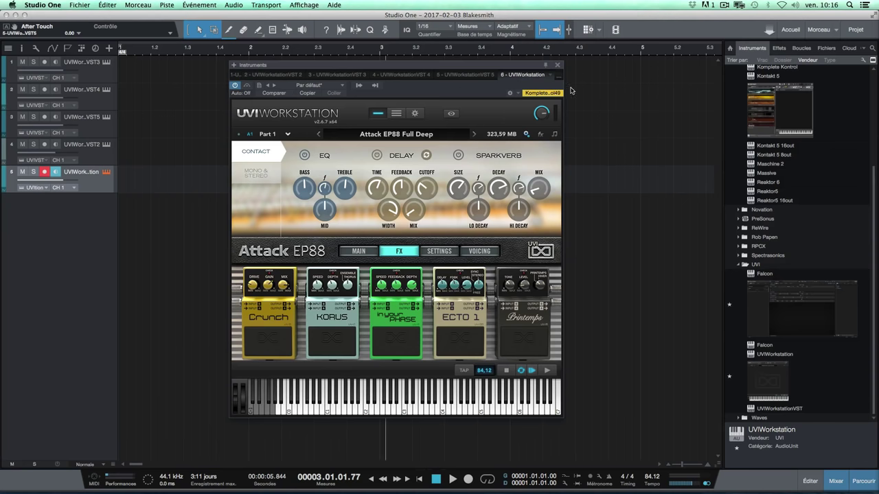
Step: Try a Predelay Verb effect with the Perc Room preset and a raised mix on the Attack EP88 part, and remove it
click(541, 135)
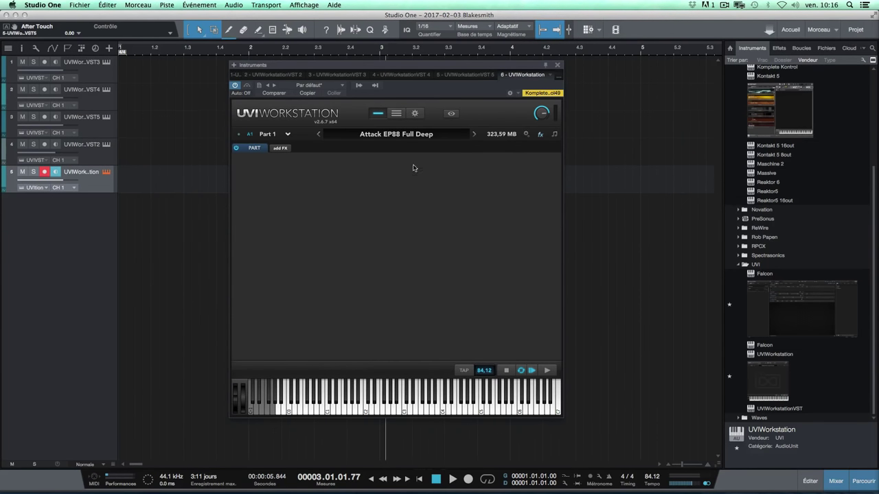
click(280, 148)
click(349, 155)
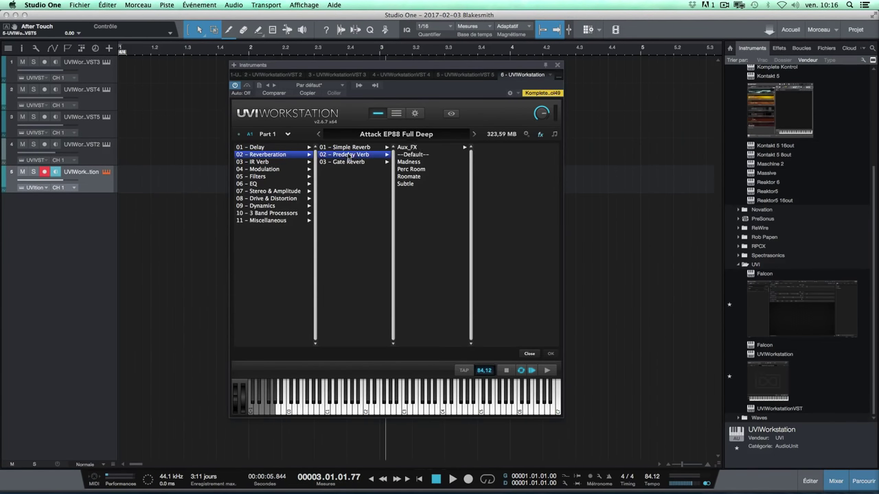
double_click(416, 170)
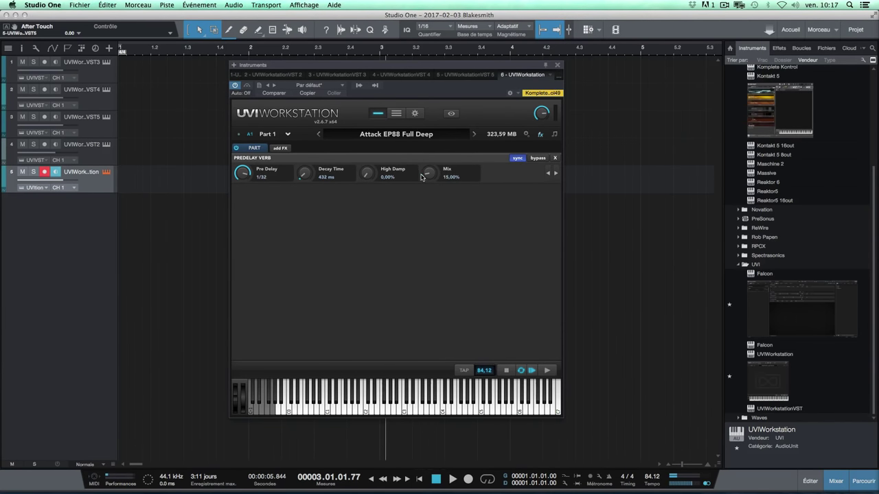
drag(426, 173, 426, 114)
click(554, 158)
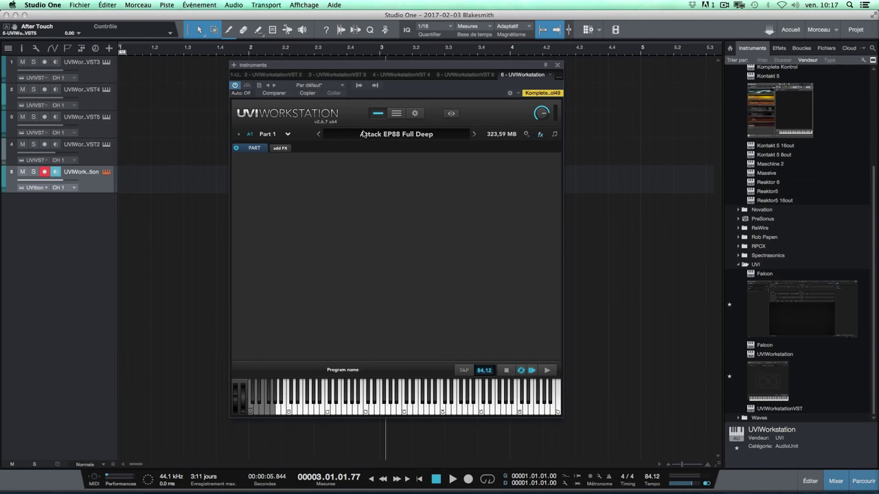
Step: Return to the Attack EP88 interface, view its Mono & Stereo effects and go back to its main page
click(526, 135)
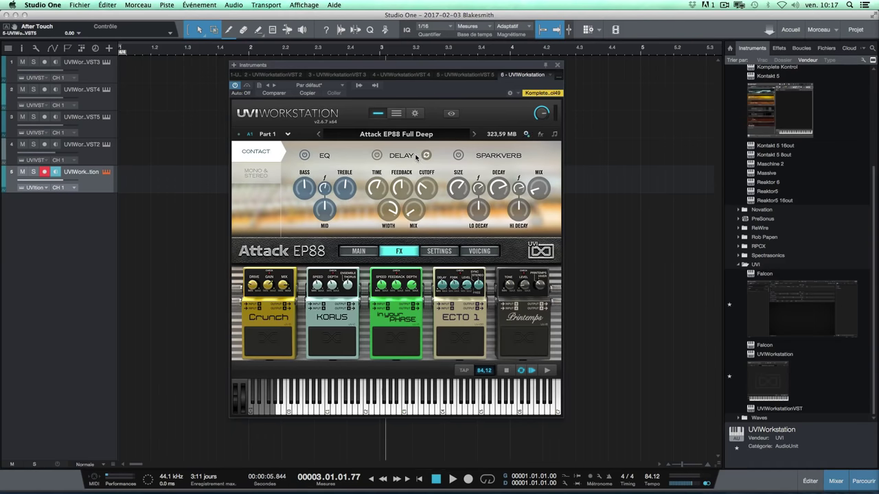
click(255, 173)
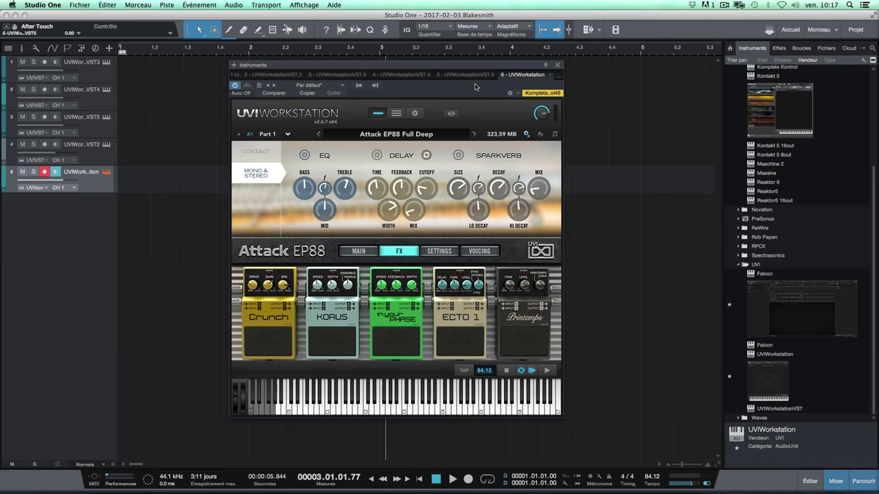
click(359, 250)
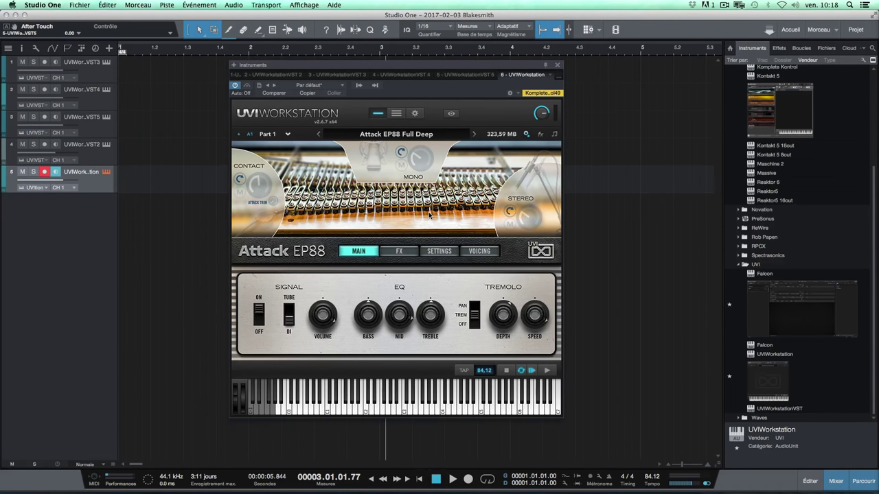